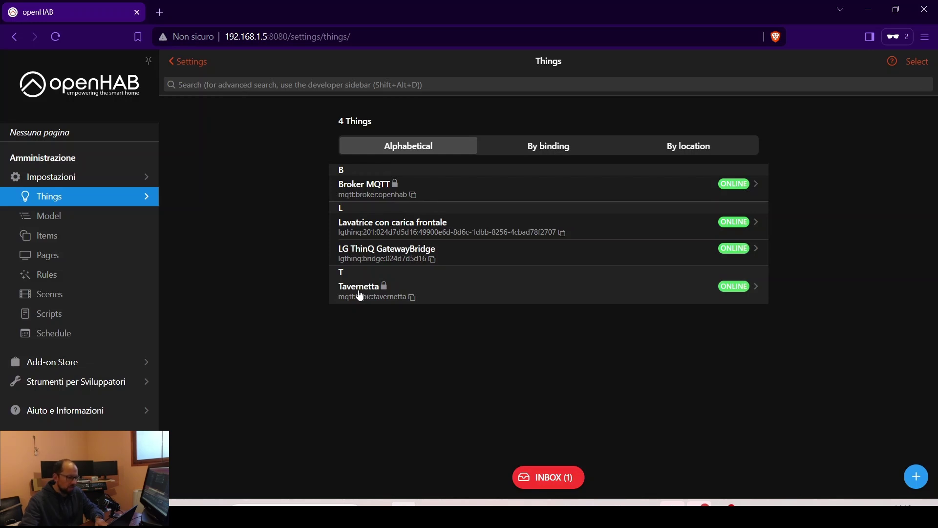
Step: Copy the full code definition of the Tavernetta Thing and return to the Things list without saving
click(360, 294)
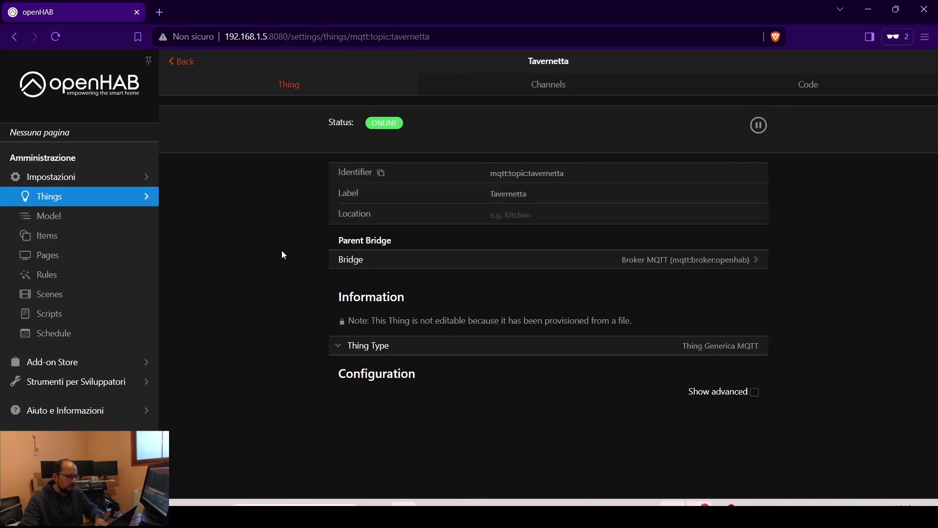
click(807, 85)
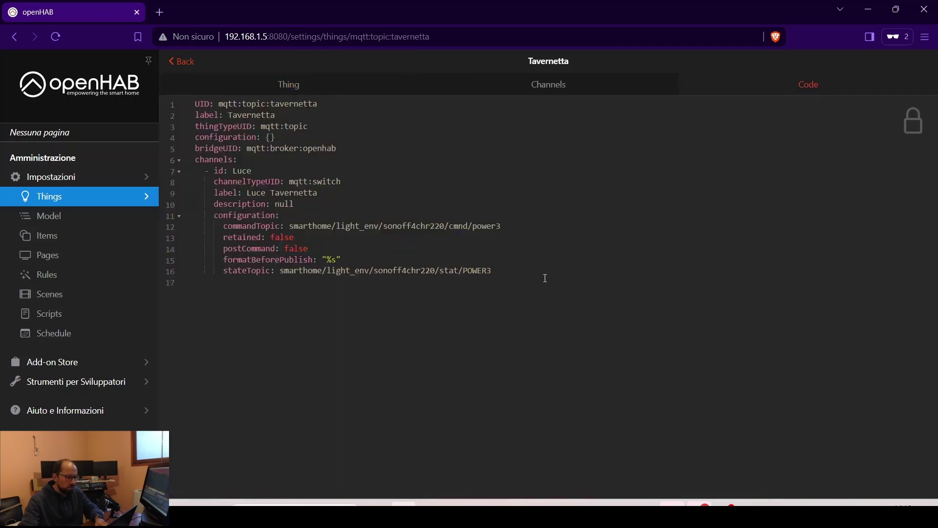
drag(544, 274, 135, 104)
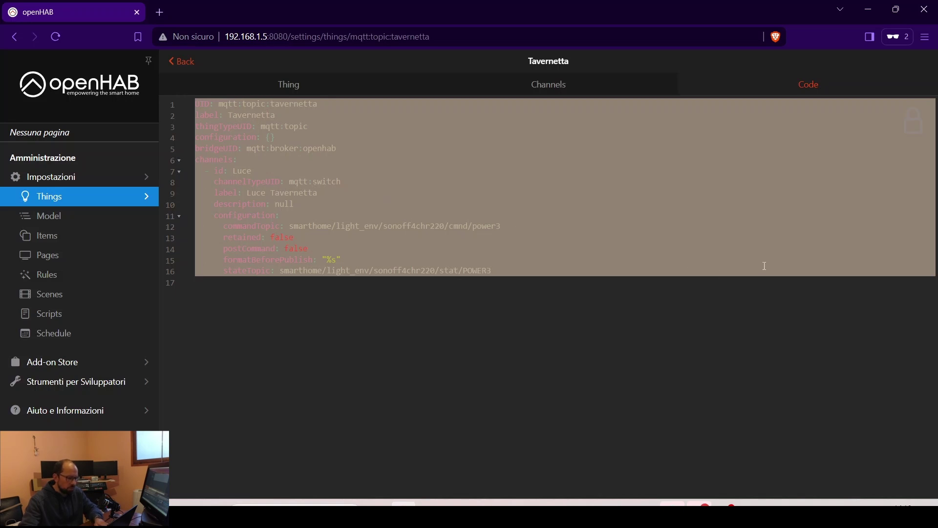
click(188, 66)
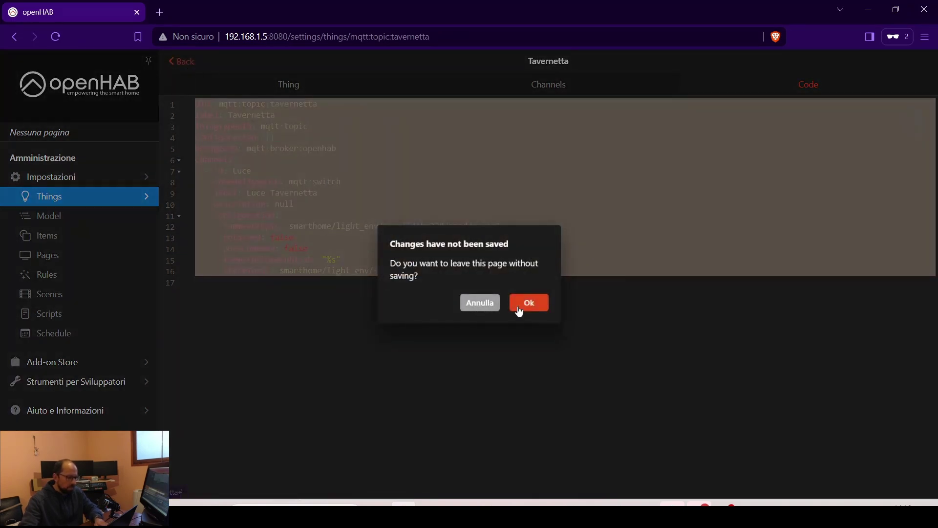
click(538, 301)
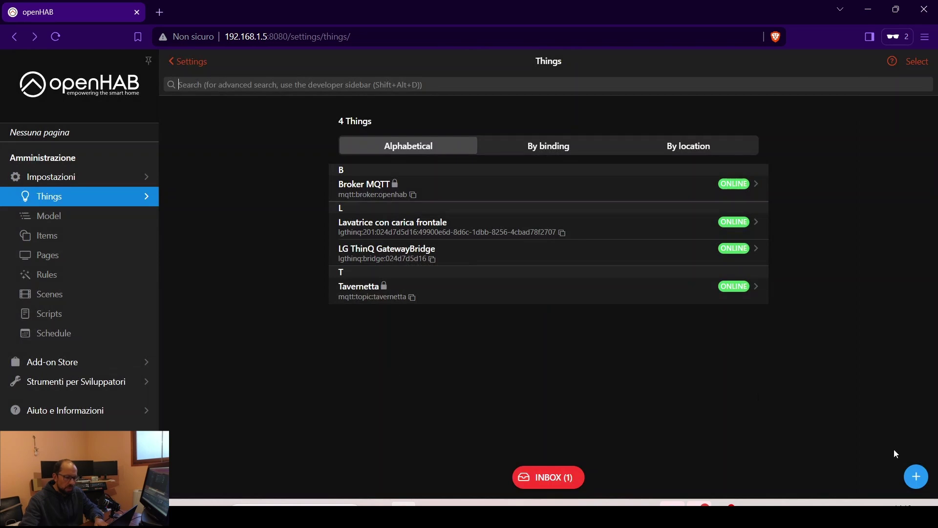
Step: Create a new Thing Generica MQTT from the MQTT Binding, keeping the default ID and label
click(916, 478)
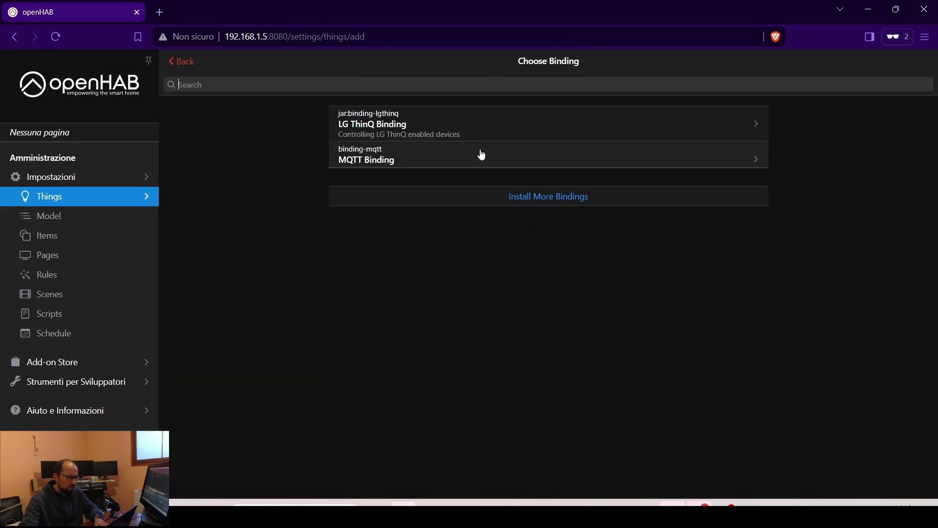
click(356, 156)
scroll(429, 456, down, 5)
click(429, 457)
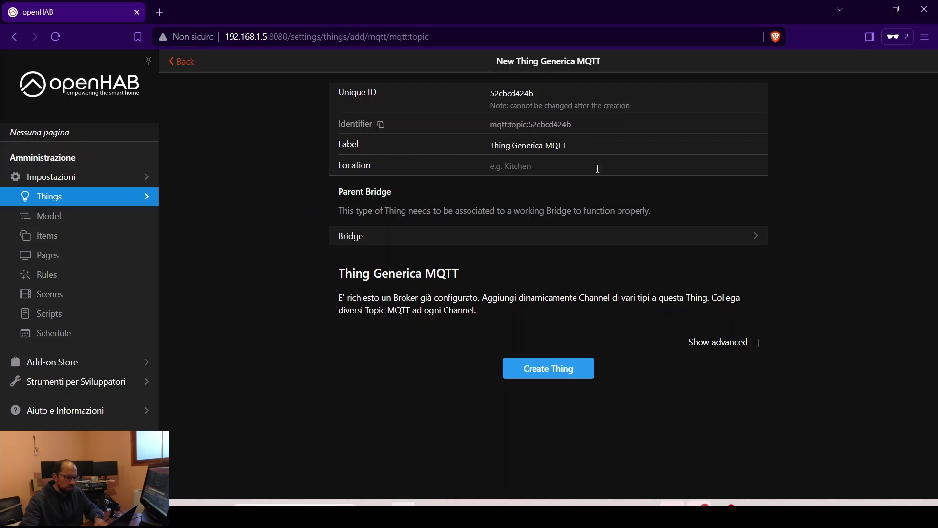
click(537, 368)
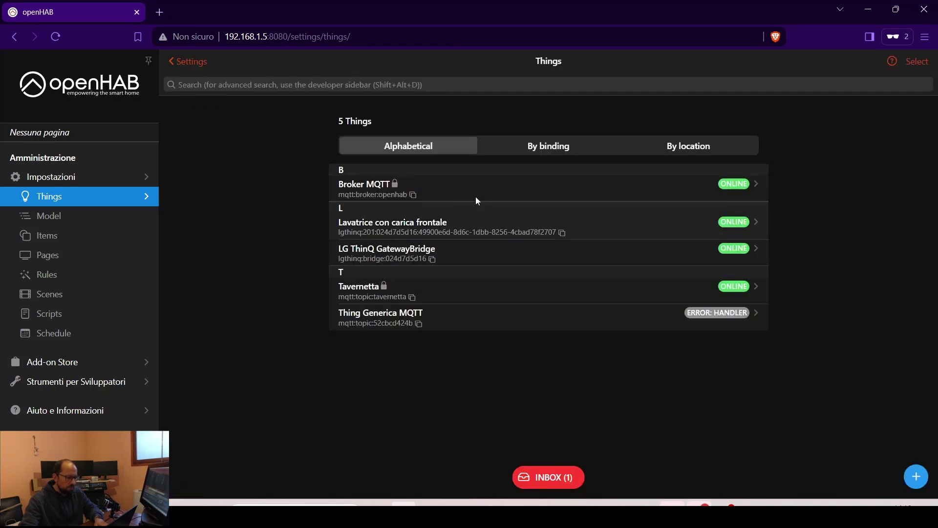
Step: Open the code of the new Thing Generica MQTT and paste the copied Tavernetta definition below its existing lines
click(379, 315)
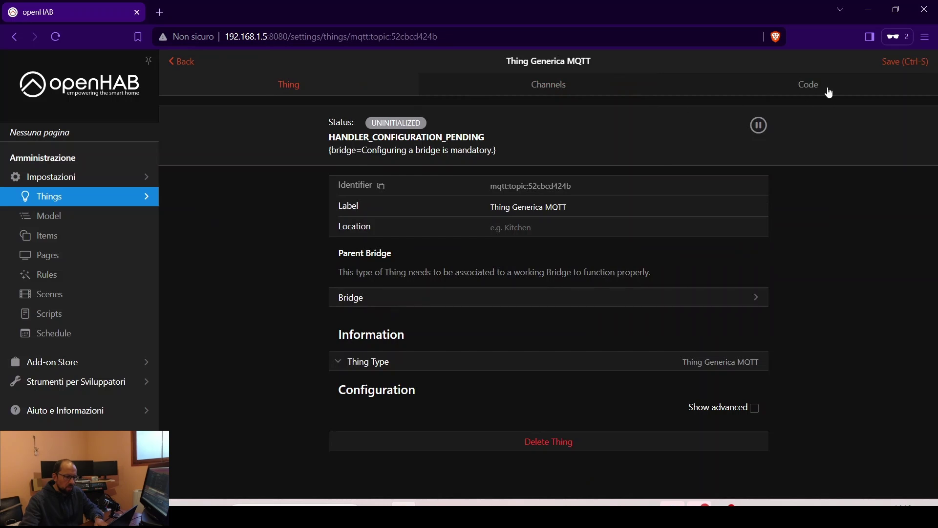
click(829, 92)
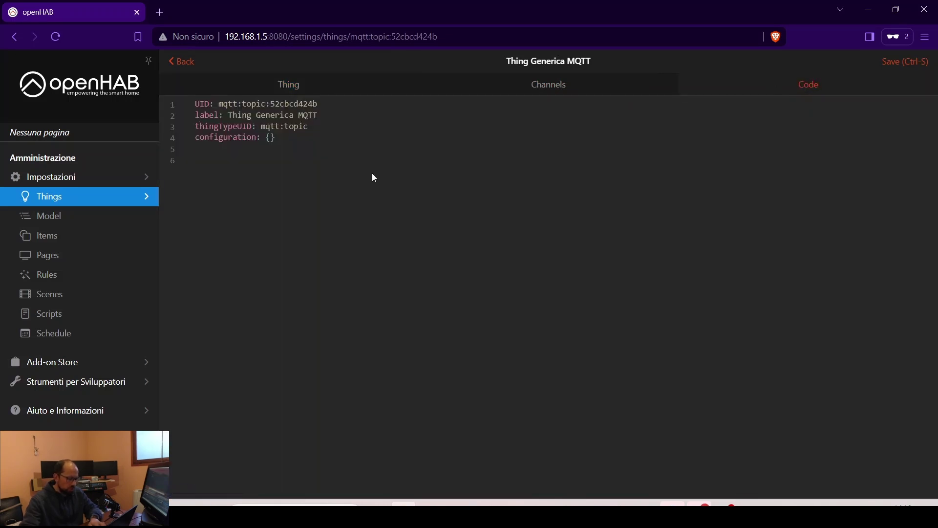
text(UID: mqtt:topic:tavernetta label: Tavernetta thingTypeUID: mqtt:topic configuration: {} bridgeUID: mqtt:broker:openhab channels:   - id: Luce     channelTypeUID: mqtt:switch     label: Luce Tavernetta     description: null     configuration:       commandTopic: smarthome/light_env/sonoff4chr220/cmnd/power3       retained: false       postCommand: false       formatBeforePublish: "%s"       stateTopic: smarthome/light_env/sonoff4chr220/stat/POWER3)
Step: Delete the pasted UID line and the original label, thingTypeUID, configuration and blank lines, keeping the new Thing's own UID
key(ctrl+Home)
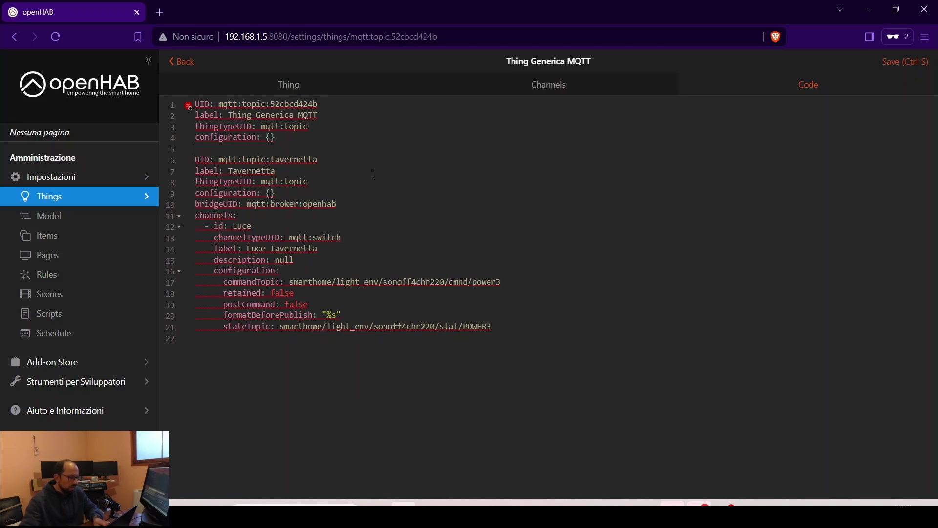
key(shift+Down)
key(Delete)
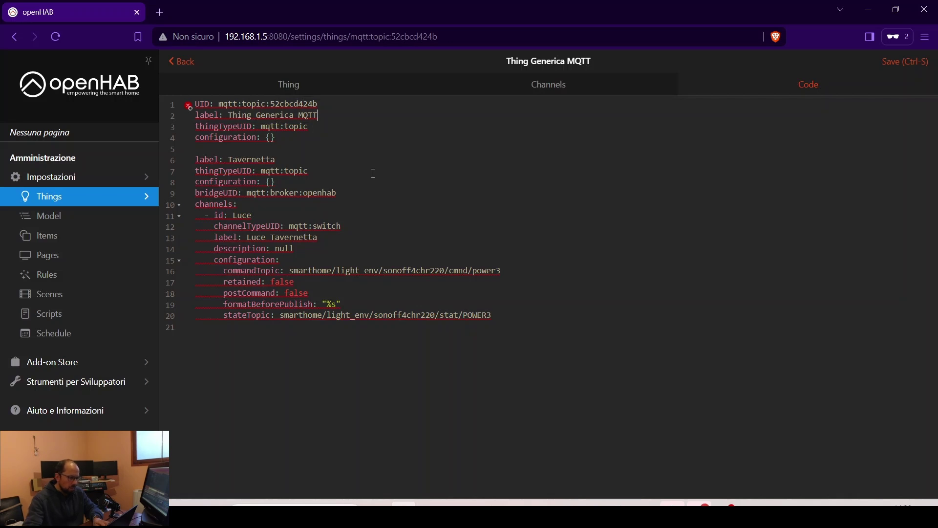
key(Home)
key(shift+Down)
key(Delete)
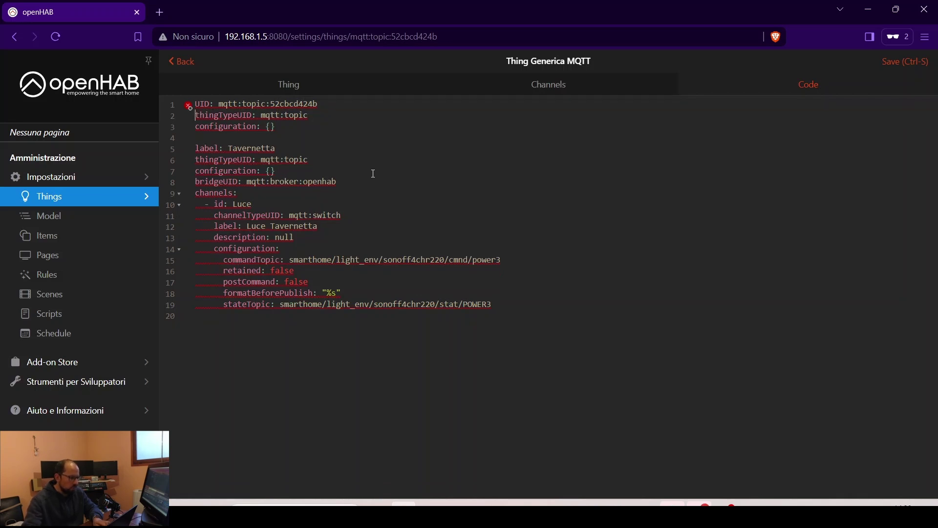
key(shift+Down)
key(shift+Down)
key(shift+Down)
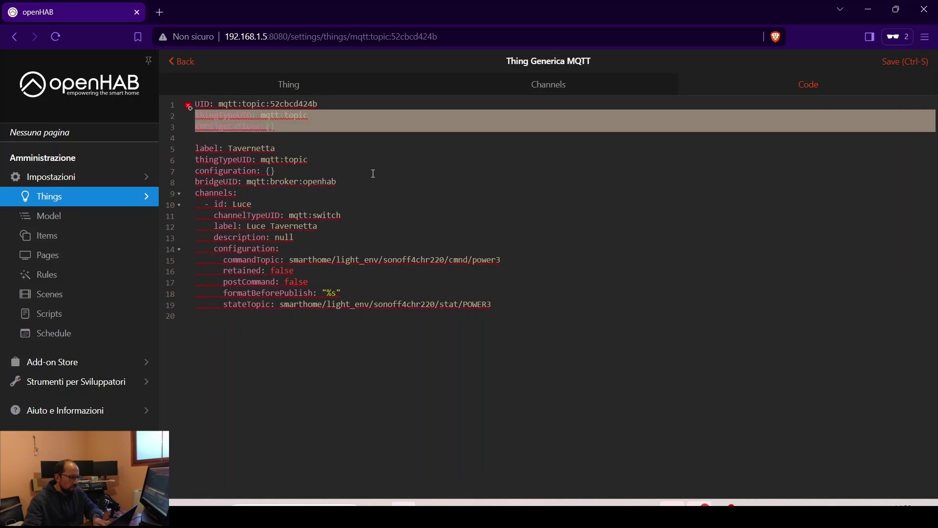
key(Delete)
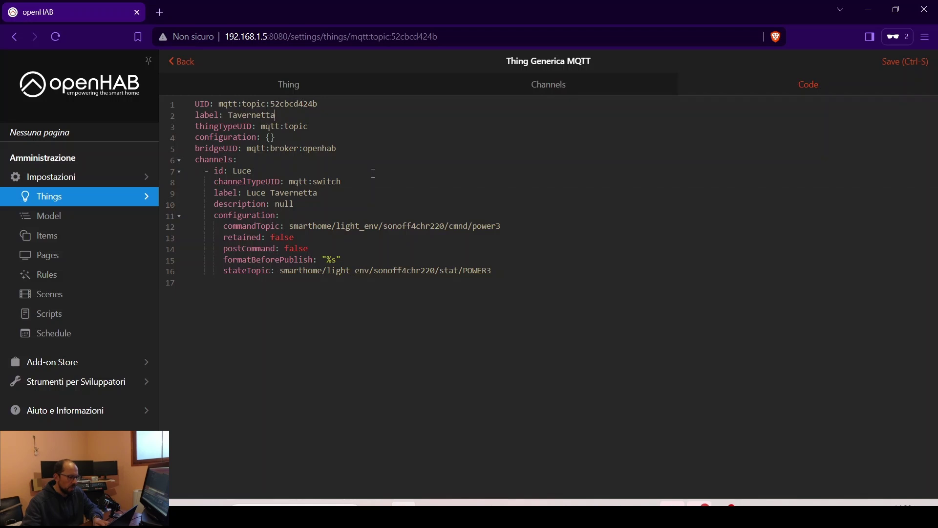
Step: Change the Thing's label in the code to Luce Garage
key(ctrl+shift+Left)
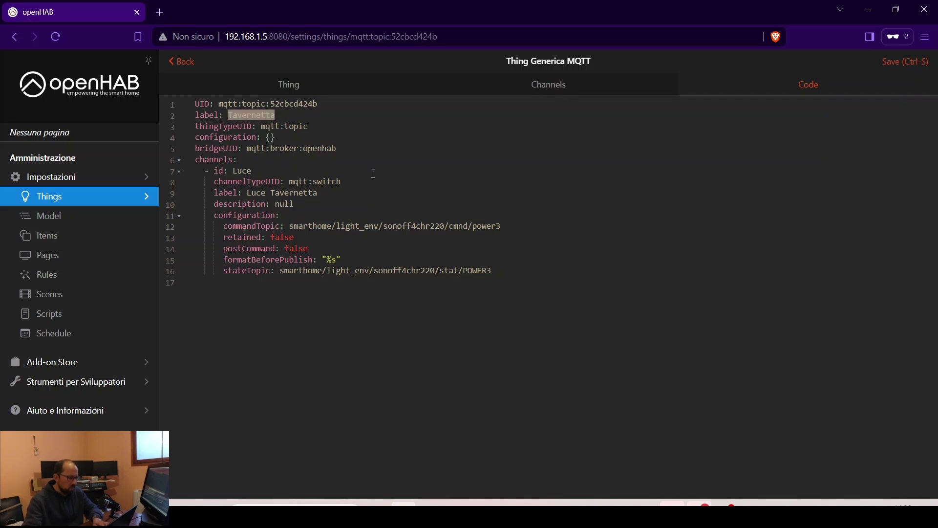
text(L)
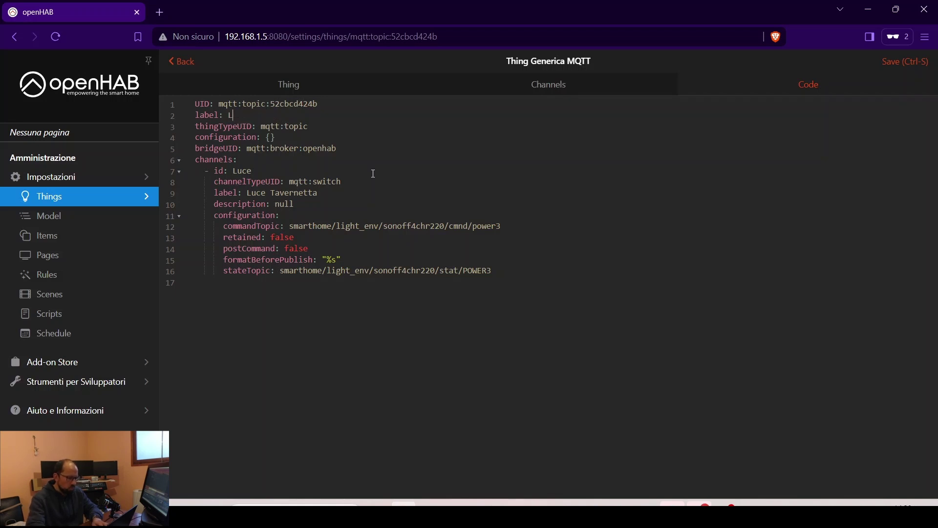
text(uce Garage)
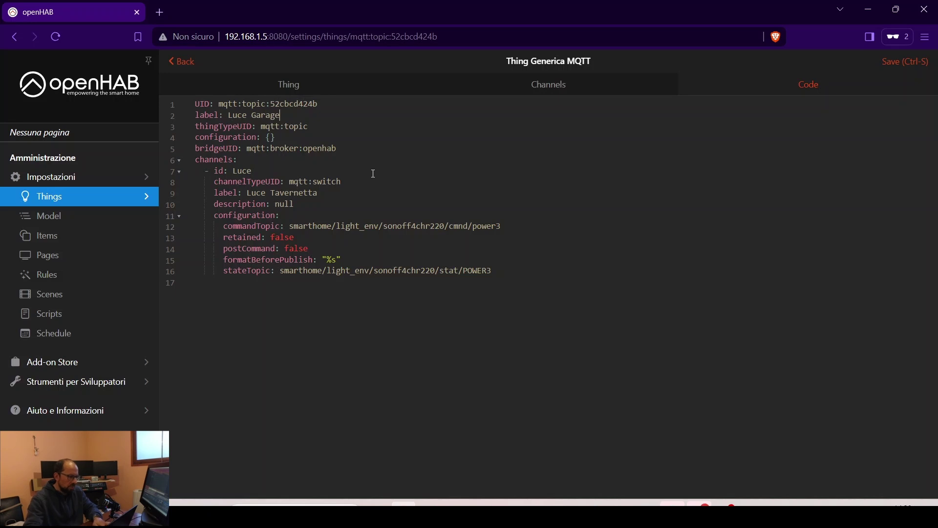
Step: Set the channel's id to LuceGarage and its label to Luce Garage
key(Down)
key(Down)
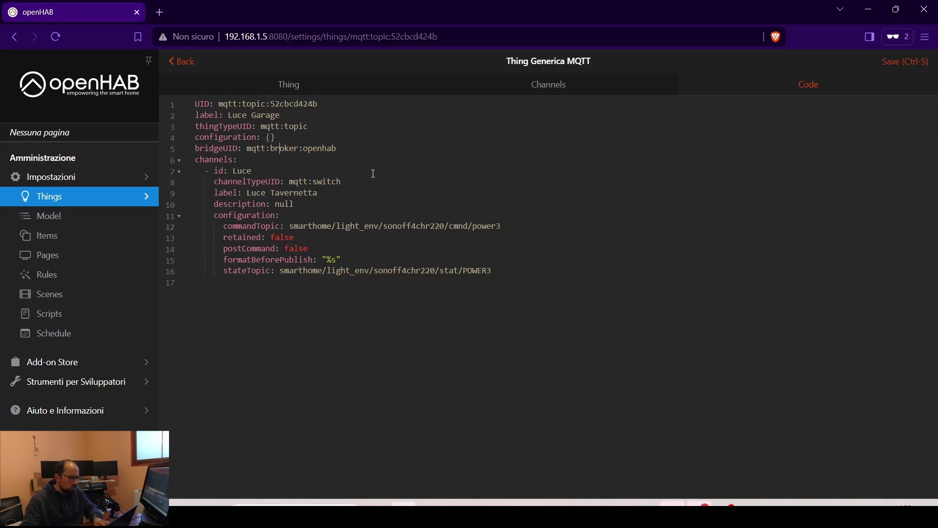
key(ctrl+shift+Left)
text(Lu)
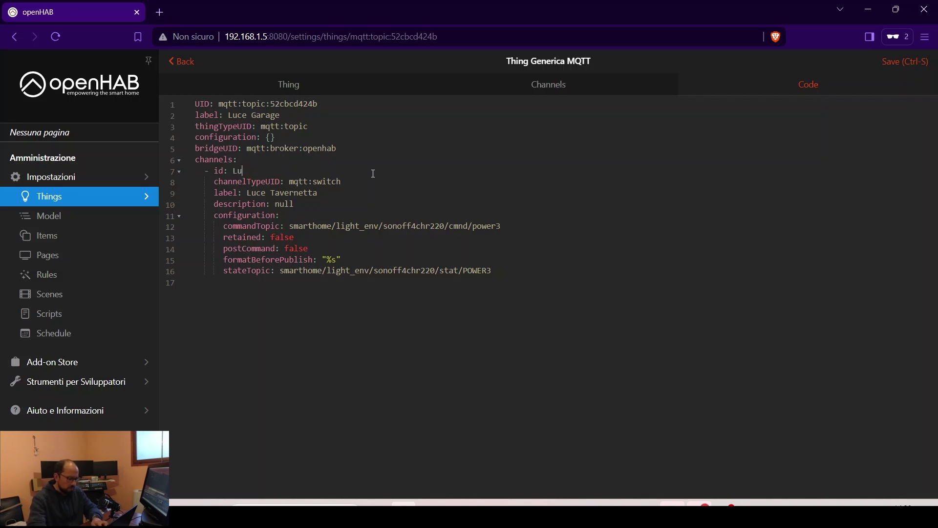
text(ce Garage)
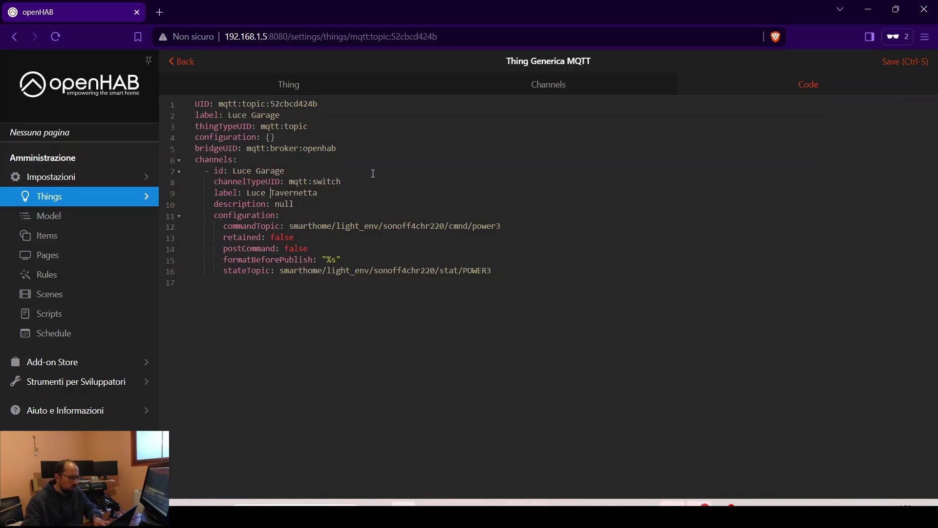
key(shift+End)
text(Garage)
key(Up)
key(ctrl+Left)
key(BackSpace)
Step: Change the channel's commandTopic ending to power1 and its stateTopic ending to POWER1
key(Down)
key(Down)
key(Down)
key(Down)
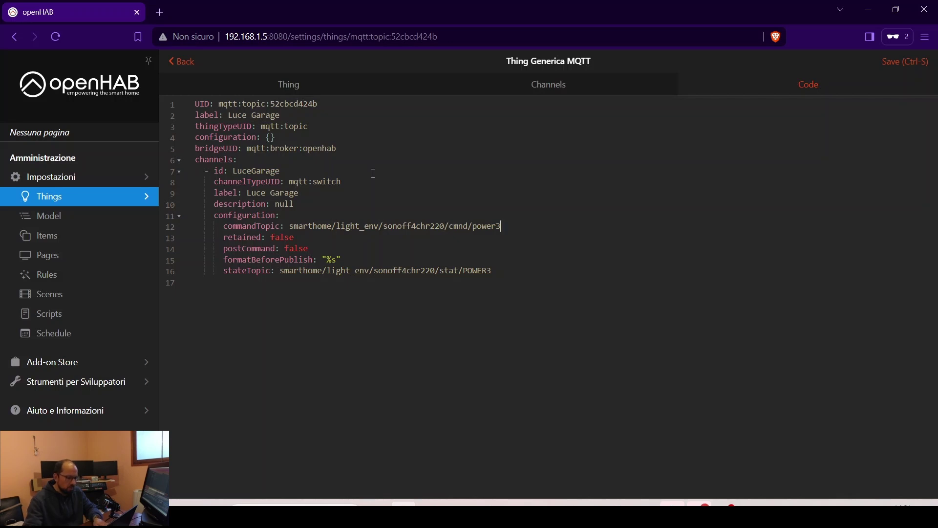
key(BackSpace)
text(1)
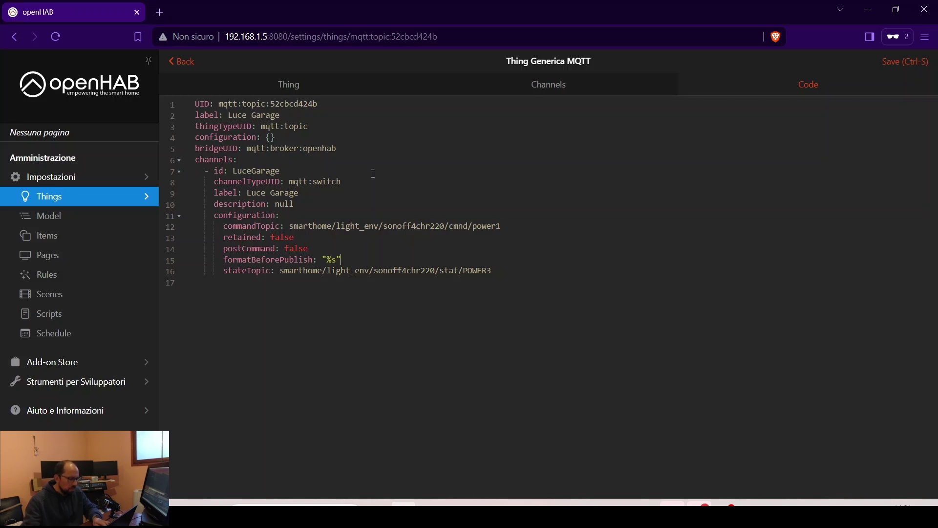
key(Down)
key(End)
key(BackSpace)
text(1)
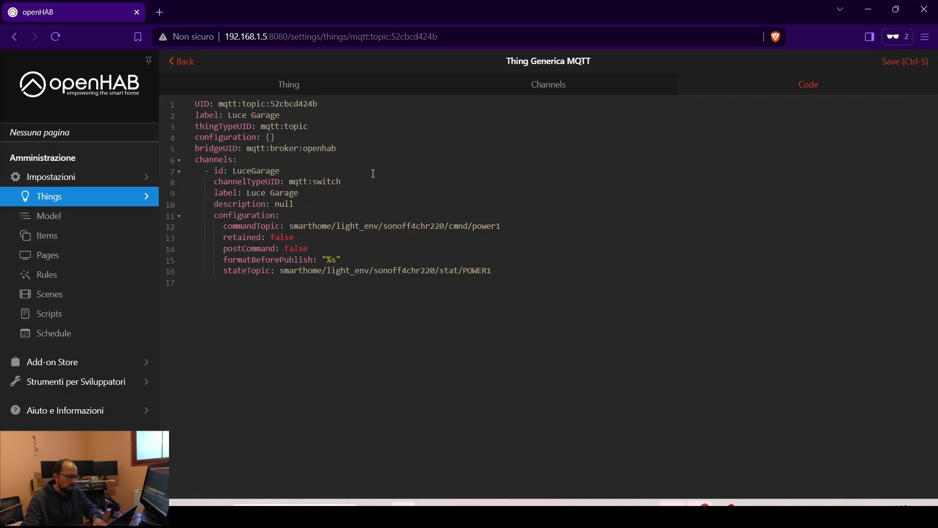
Step: Review the Luce Garage Thing's status, channel and code, and return to the Things list
click(286, 84)
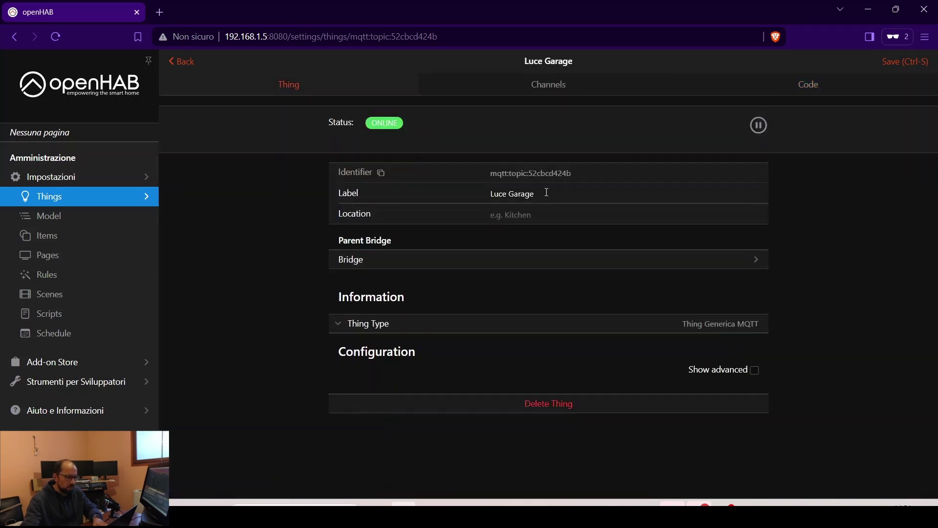
click(549, 84)
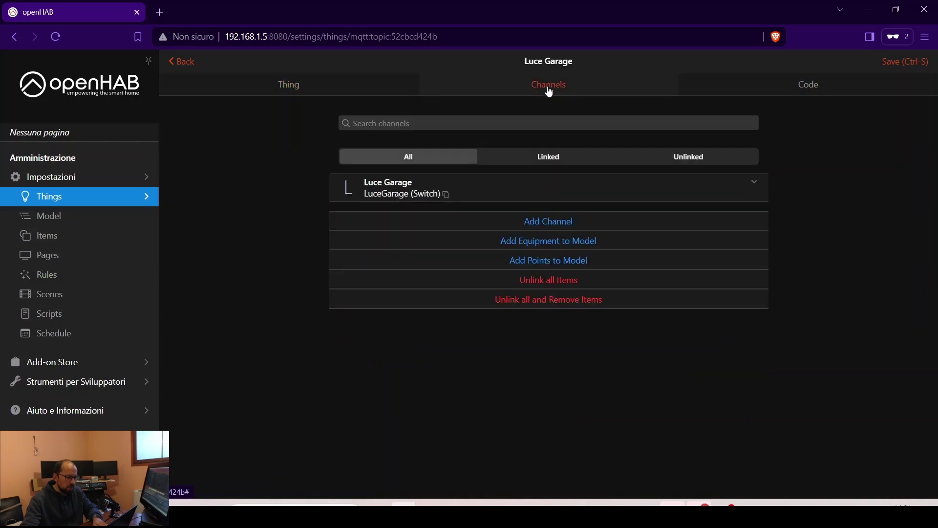
click(407, 198)
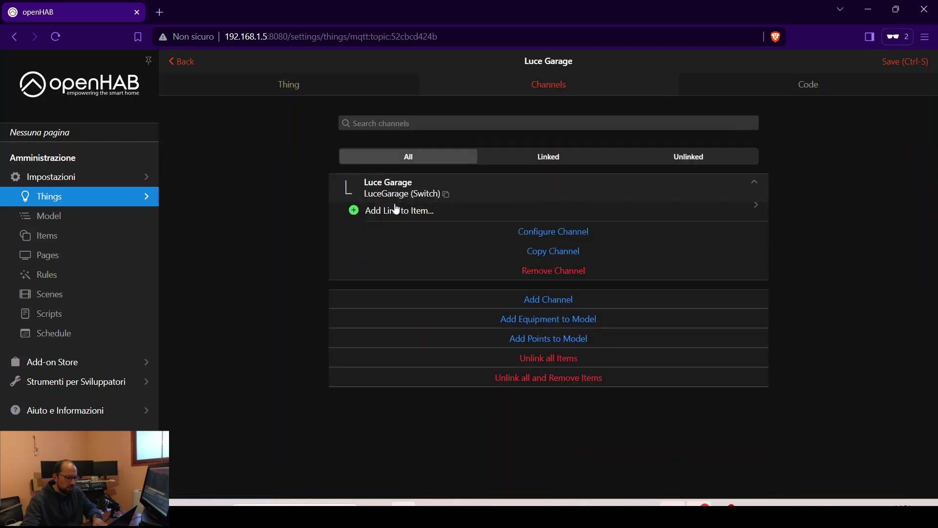
click(808, 86)
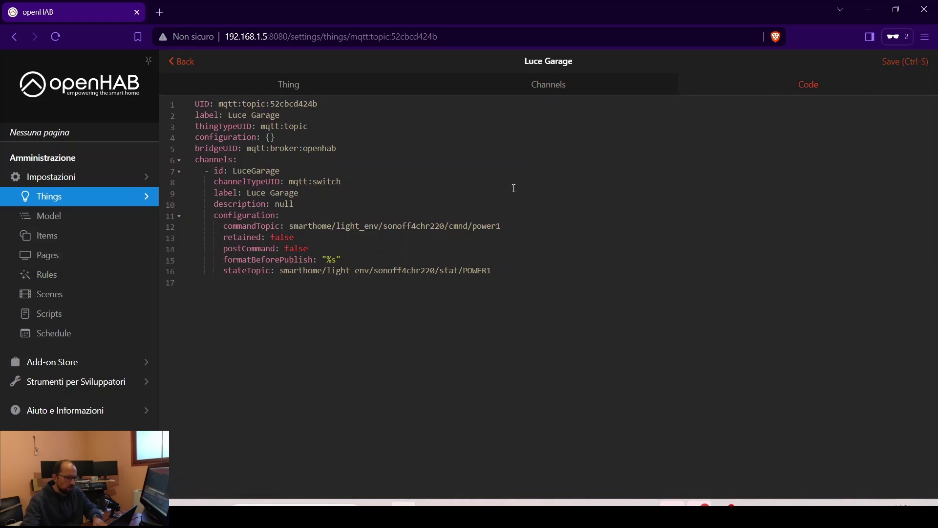
click(184, 62)
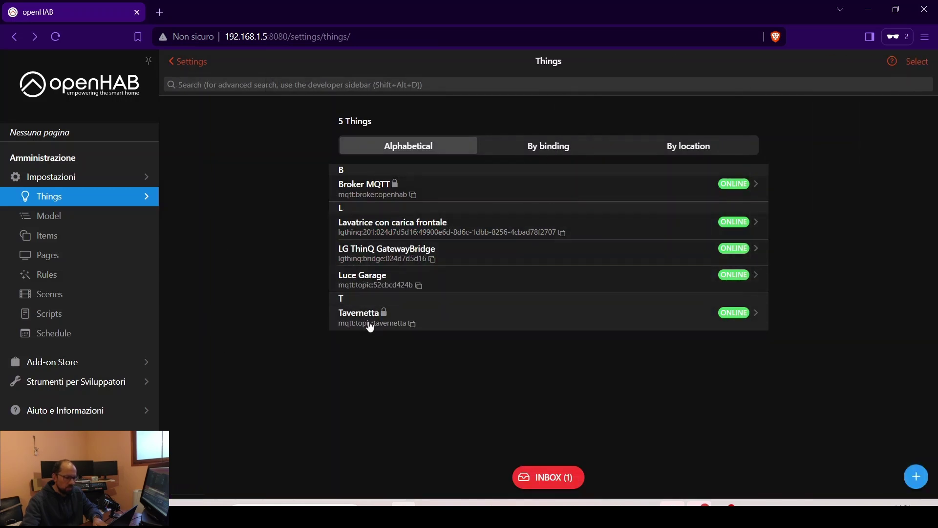
Step: Examine the available channel types in the new-channel form of the Luce Garage Thing, and cancel without adding one
click(368, 282)
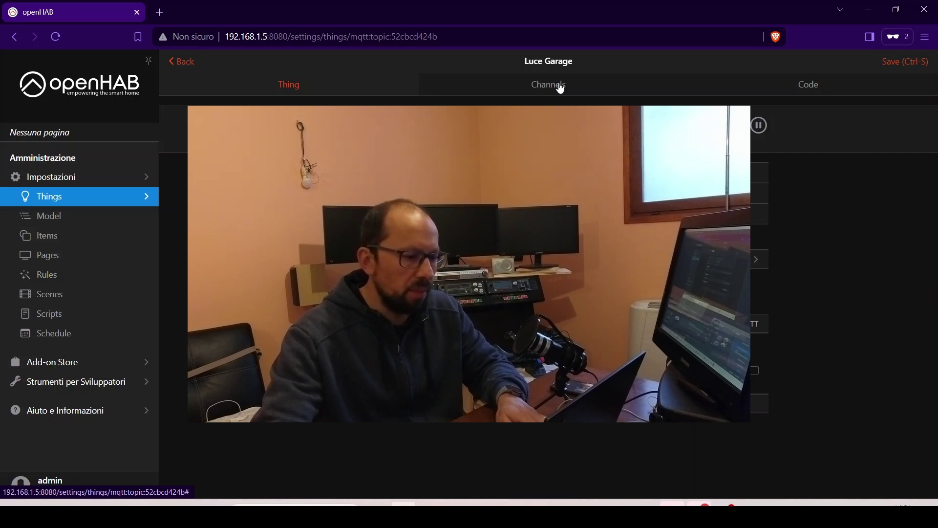
click(560, 89)
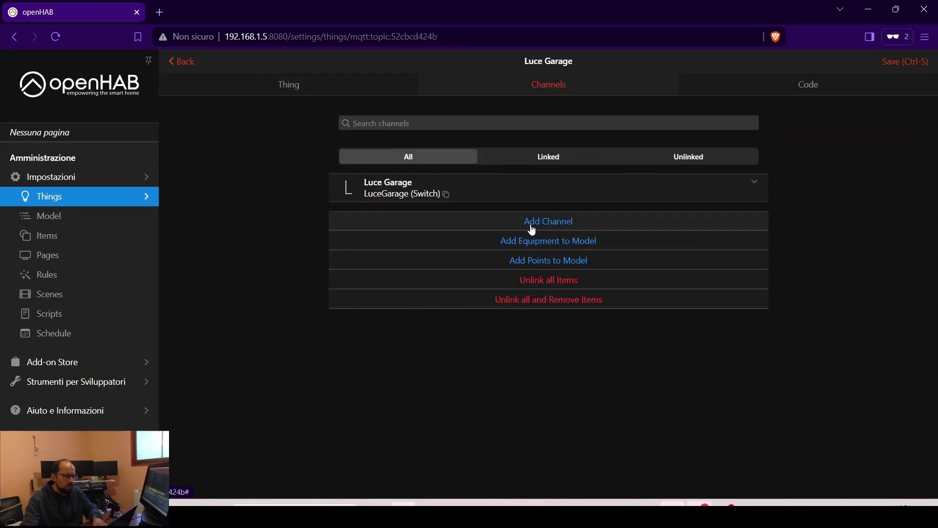
click(539, 223)
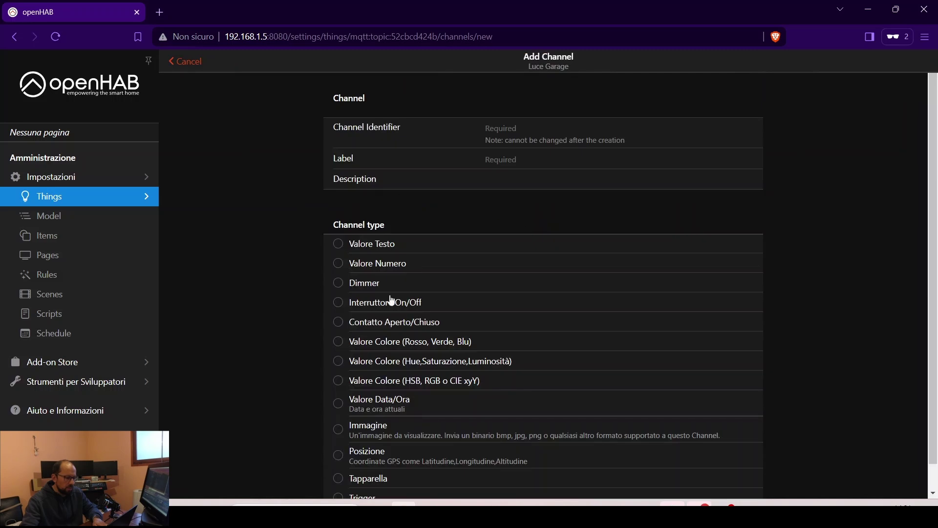
scroll(509, 325, down, 1)
scroll(509, 333, up, 1)
click(190, 63)
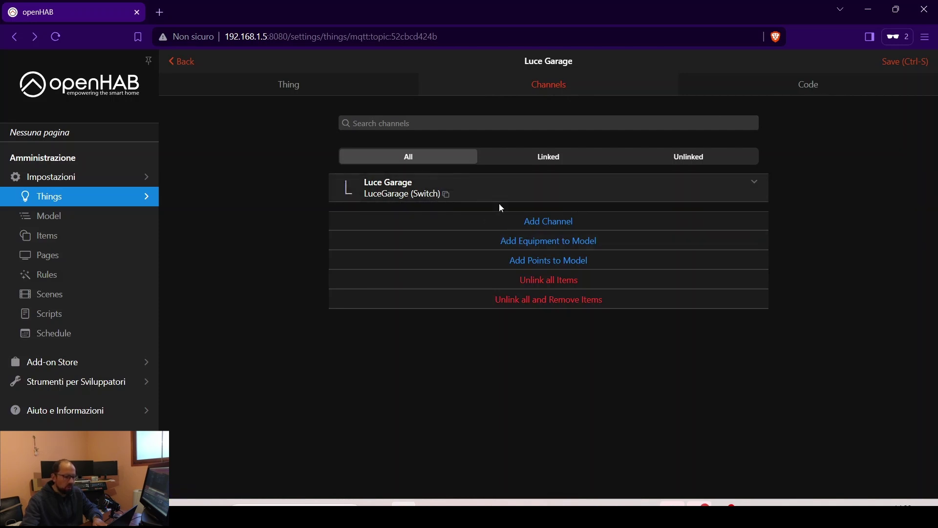
Step: Copy the whole LuceGarage channel block, from its id line to its stateTopic line, in the Thing's code
click(755, 183)
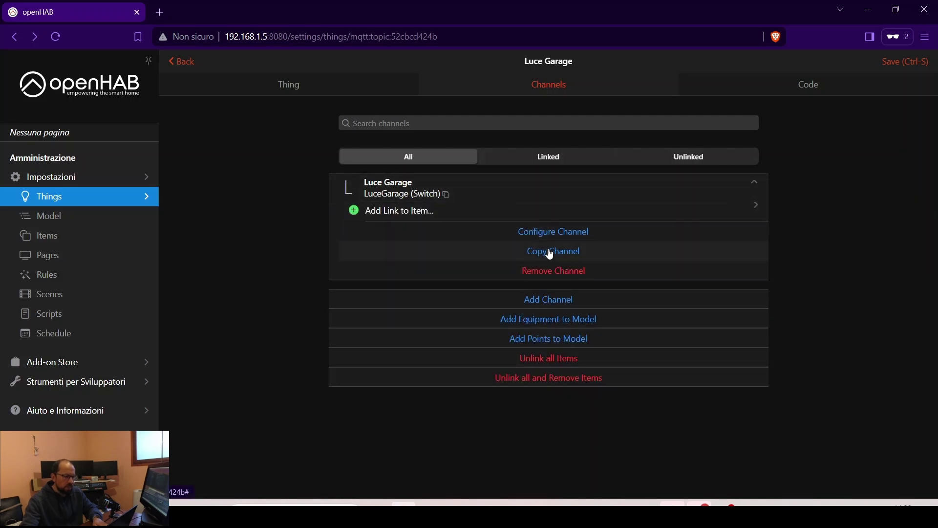
click(809, 85)
drag(204, 170, 502, 266)
key(ctrl+c)
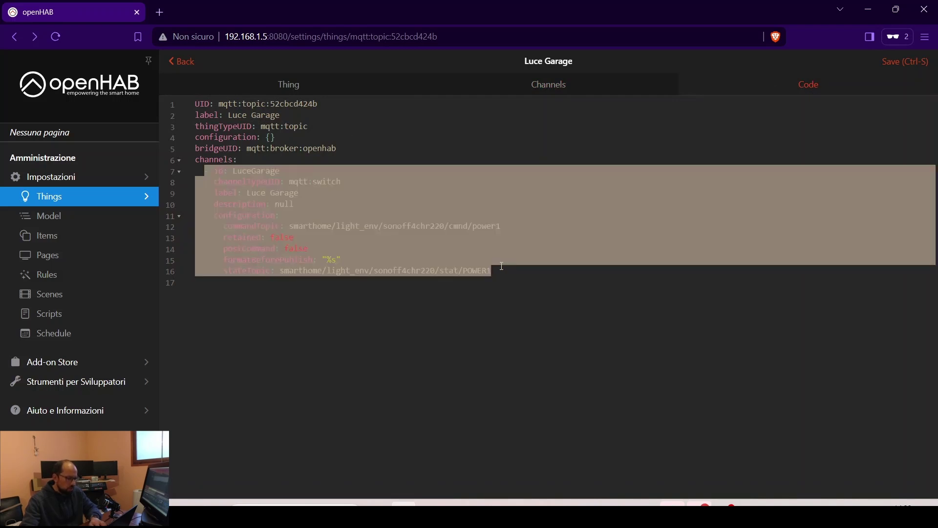
Step: Paste a second copy of the LuceGarage channel block directly below the first one in the Thing's code
click(499, 272)
key(Return)
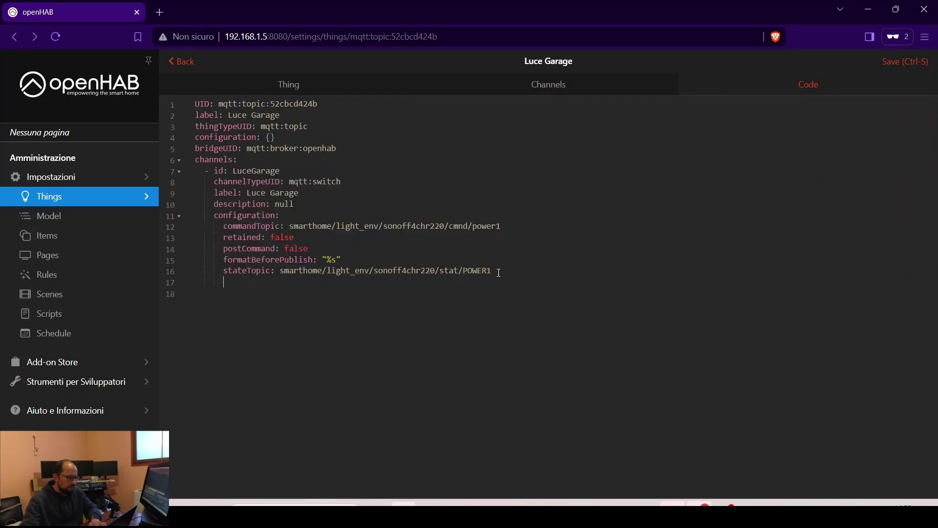
key(ctrl+v)
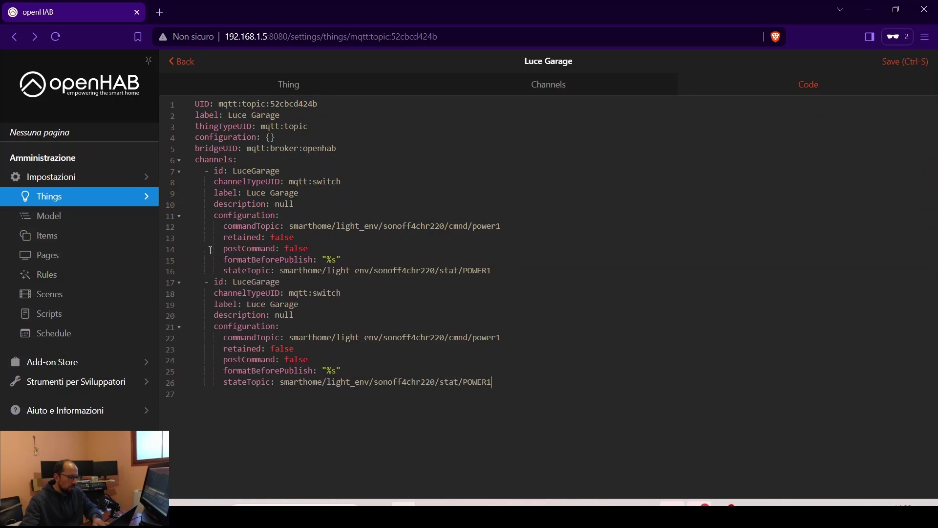
Step: Change the second channel block's id to LuceLavanderia and its label to Luce Lavanderia
click(253, 282)
key(shift+End)
text(Lavander)
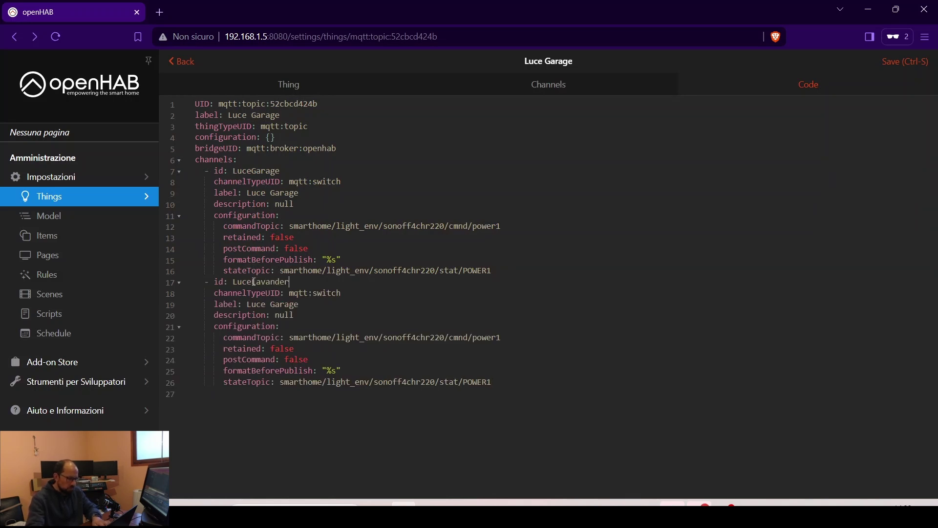
text(ia)
double_click(282, 304)
text(Lavanderia)
double_click(282, 304)
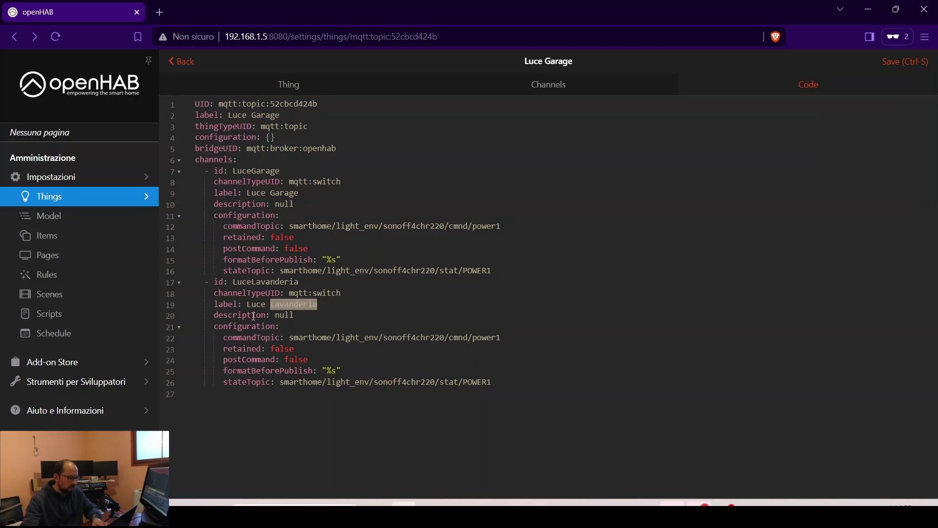
Step: Change the second channel's commandTopic ending to power2 and its stateTopic ending to POWER2, and save the Thing after checking its channels
click(509, 338)
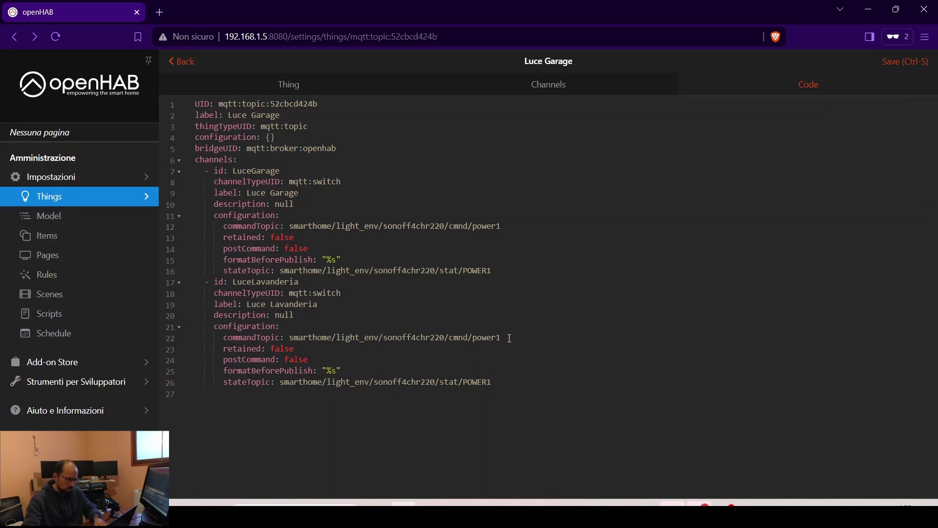
key(BackSpace)
text(2)
key(BackSpace)
text(2)
click(559, 92)
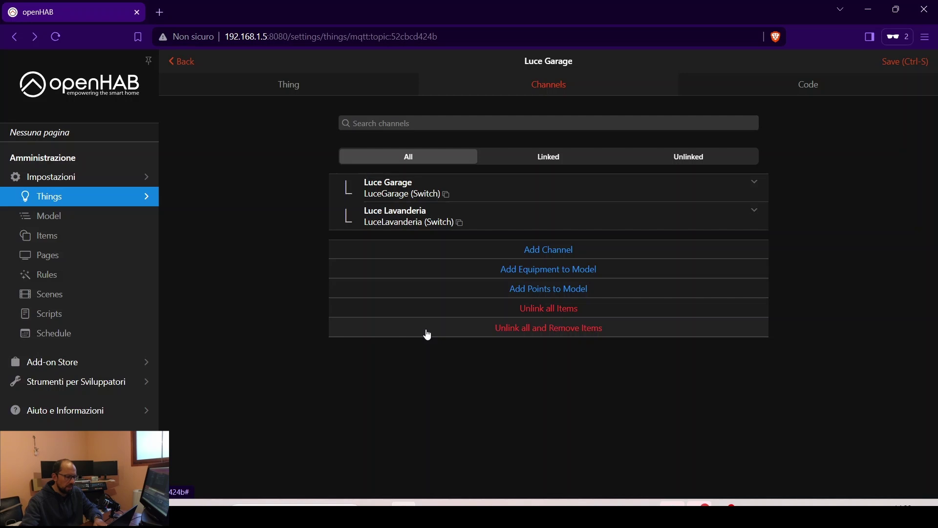
click(886, 70)
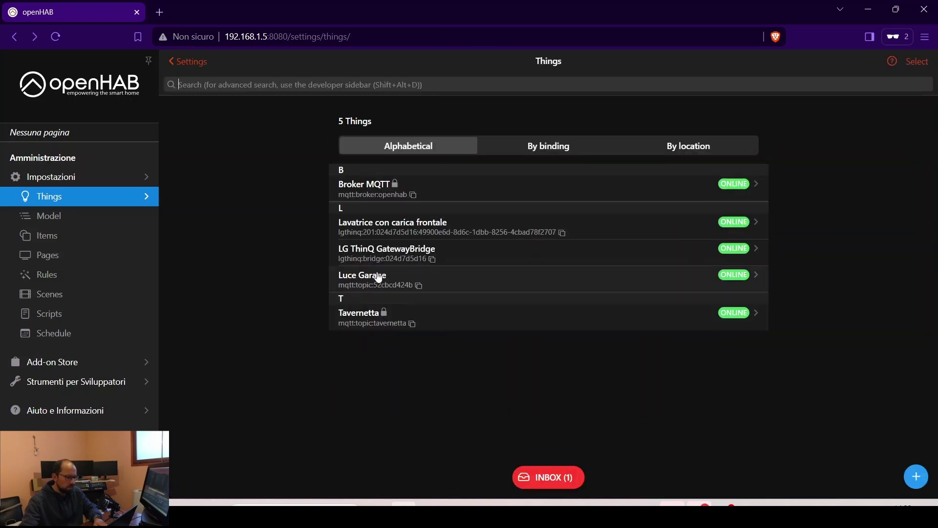
Step: Reopen the Luce Garage Thing and review the options of its two channels
click(374, 272)
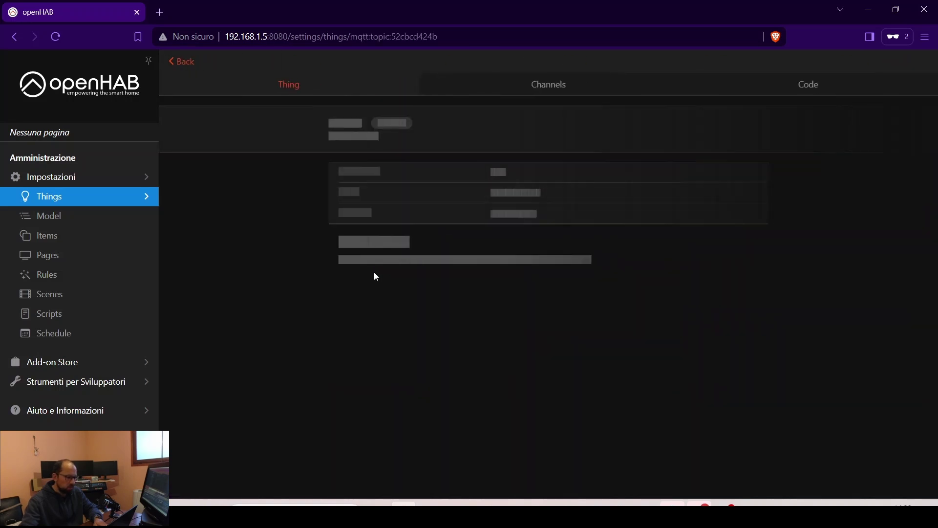
click(569, 87)
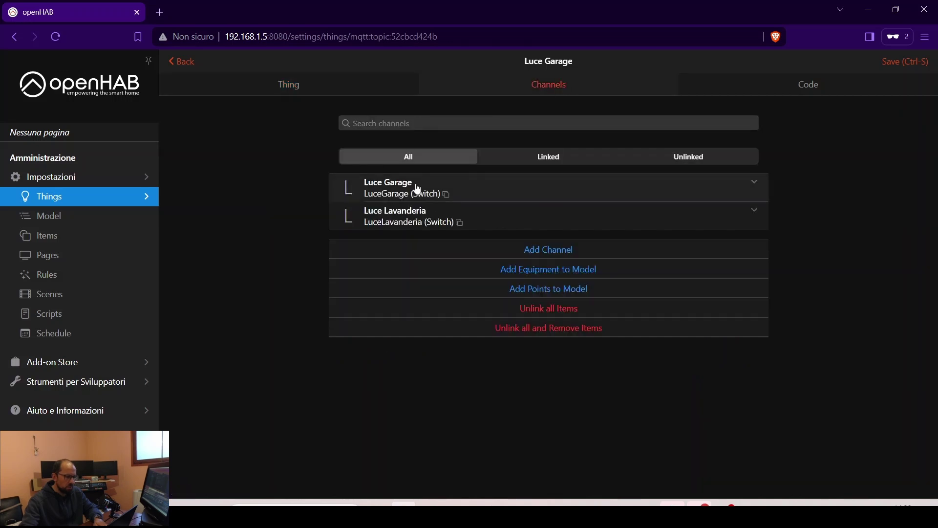
click(417, 189)
click(409, 292)
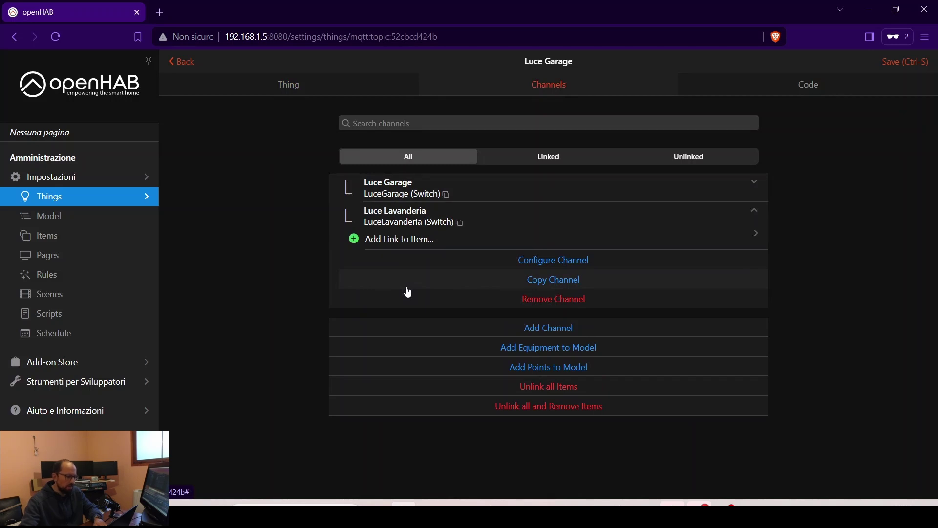
click(726, 513)
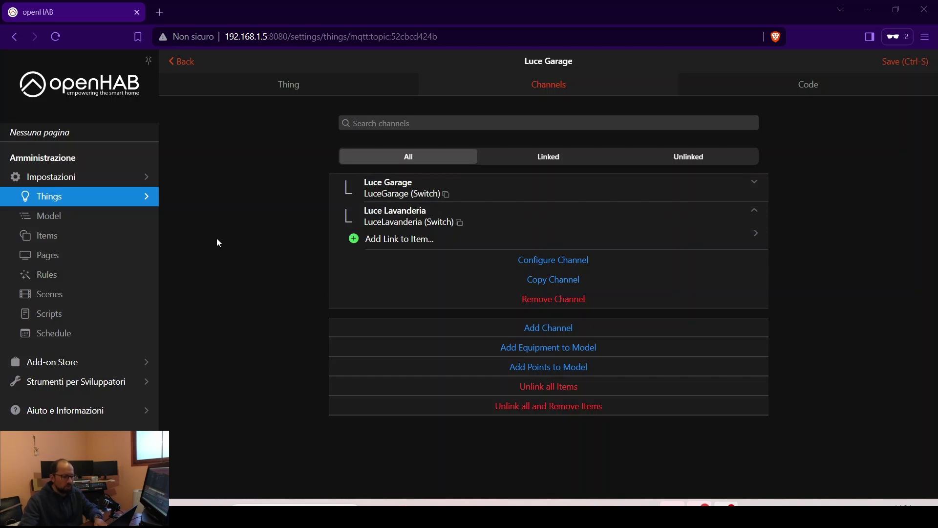
Step: Copy the Luce Garage channel's UID, mqtt:topic:52cbcd424b:LuceGarage, into an empty Notepad document
click(384, 198)
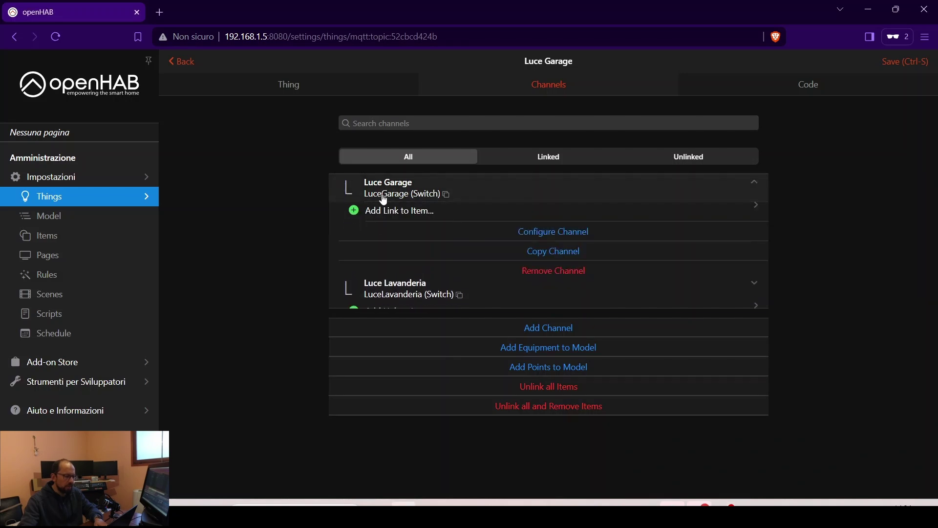
click(571, 232)
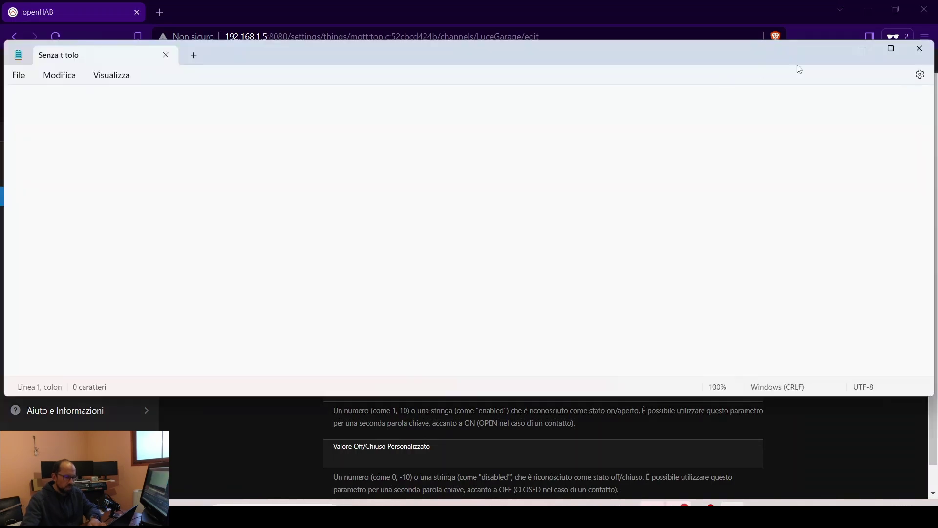
click(891, 49)
text(mqtt:topic:52cbcd424b:LuceGarage)
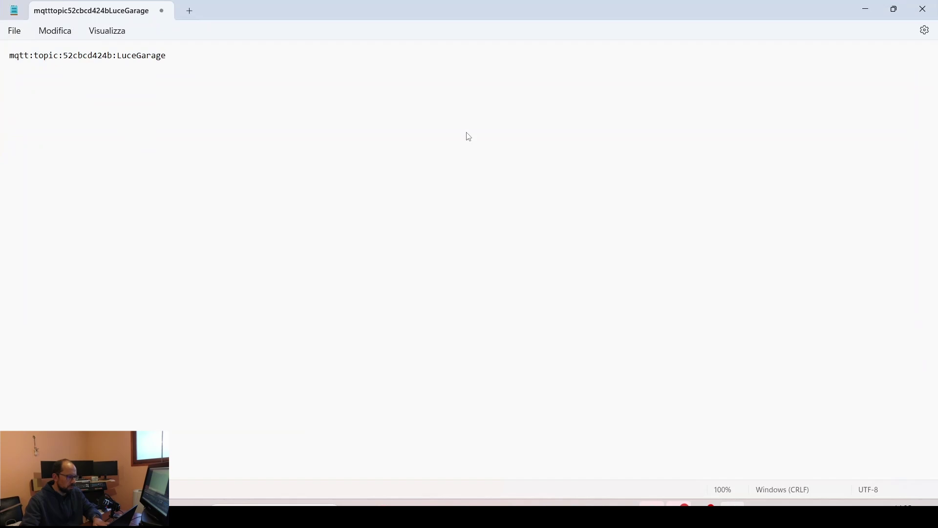
Step: Copy the Luce Lavanderia channel's UID, mqtt:topic:52cbcd424b:LuceLavanderia, from openHAB into the Notepad document
key(alt+Tab)
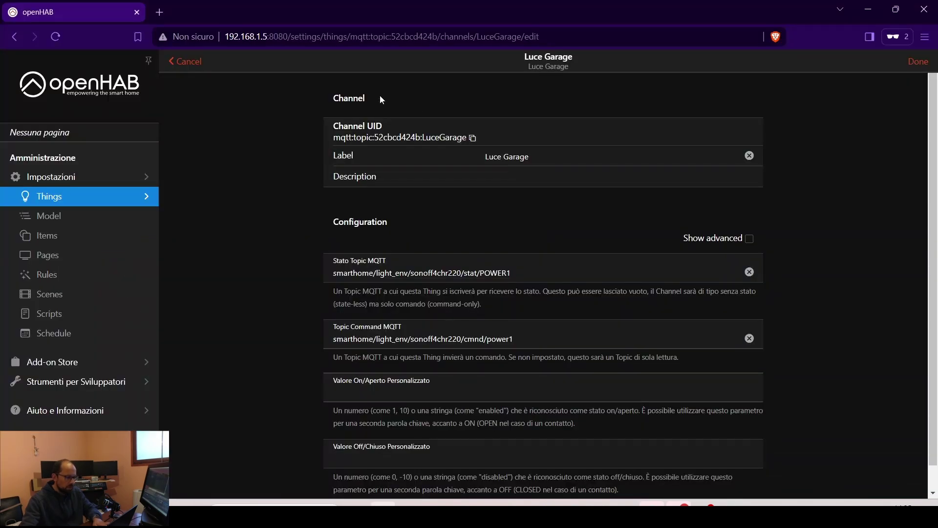
click(185, 69)
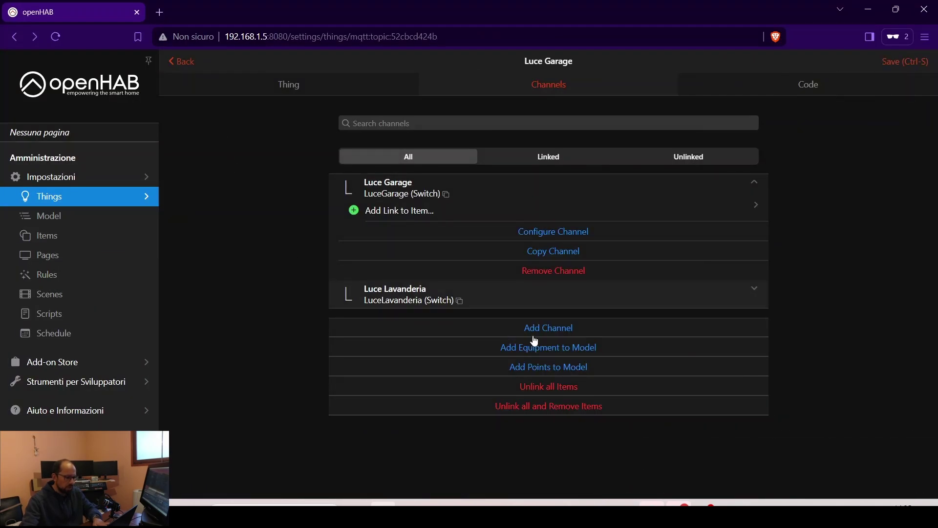
click(452, 303)
click(554, 259)
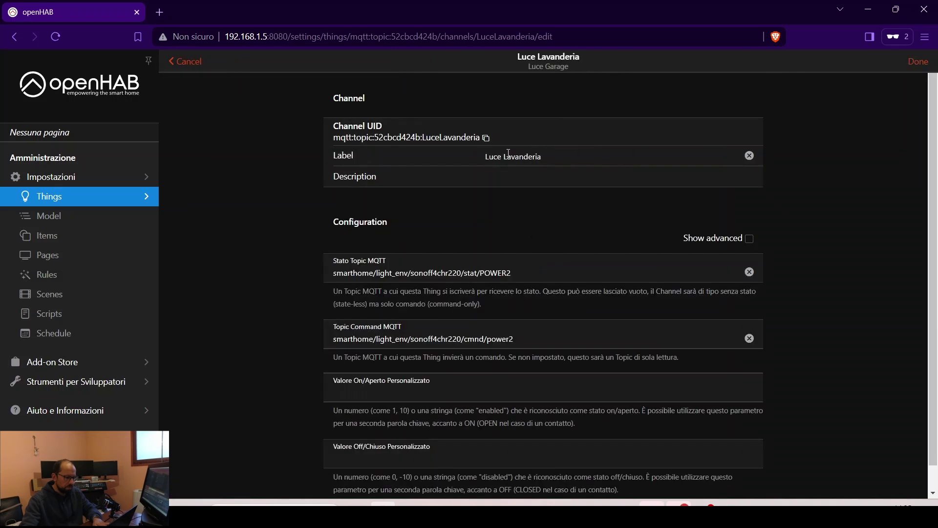
key(alt+Tab)
text(mqtt:topic:52cbcd424b:LuceLavanderia)
Step: Return to openHAB, examine the form for creating a new Item, and cancel it without adding one
key(alt+Tab)
click(43, 236)
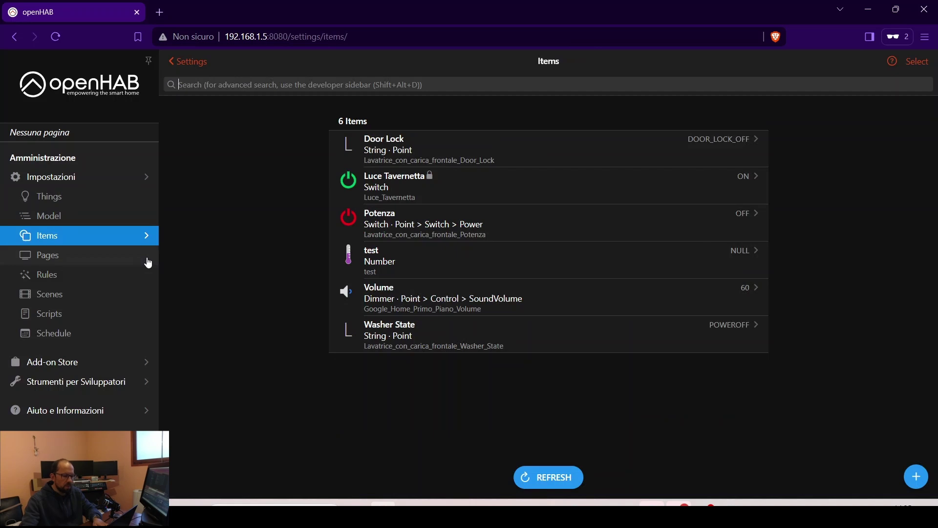
click(916, 477)
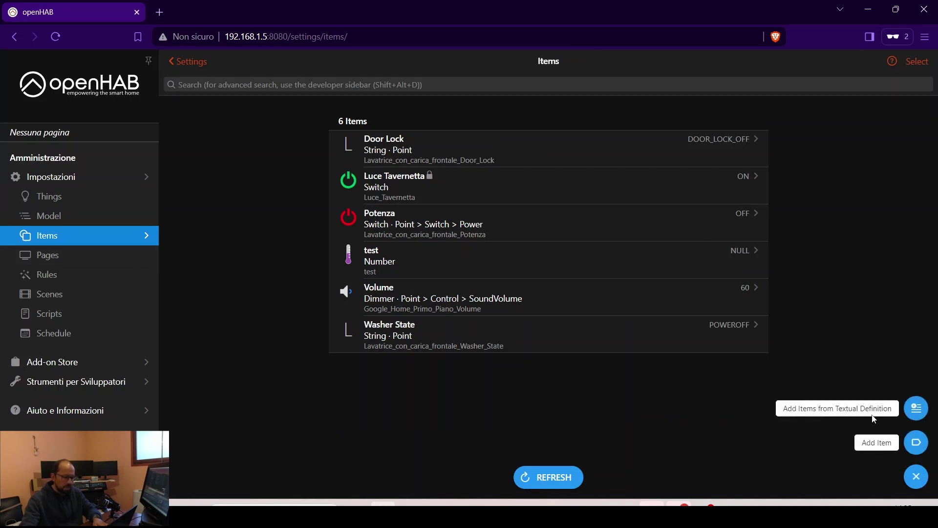
click(915, 443)
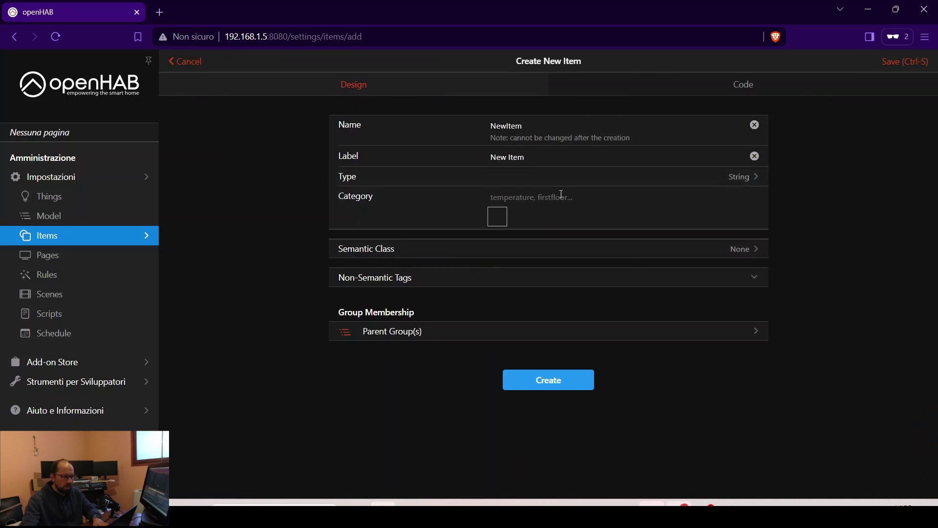
click(198, 62)
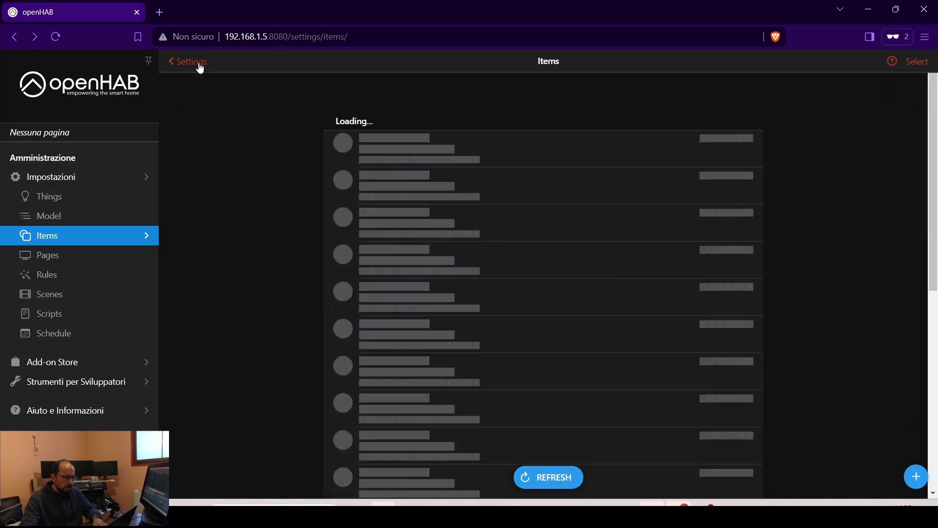
Step: Open the editor for adding Items from a textual definition through the developer tools
click(917, 480)
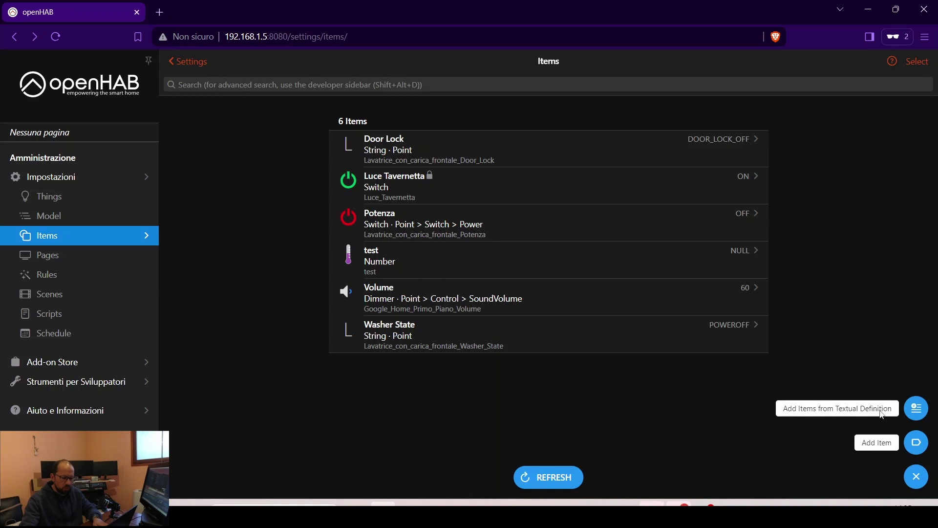
click(913, 413)
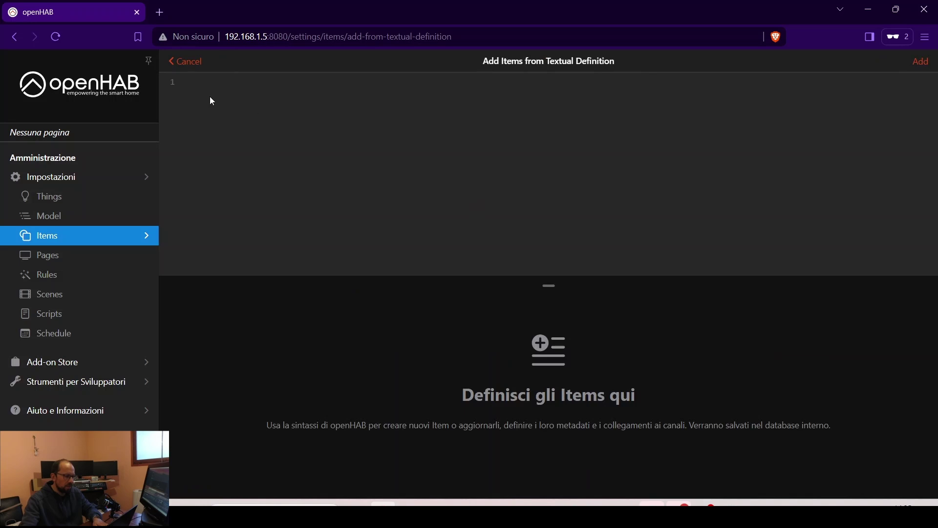
click(207, 83)
click(76, 382)
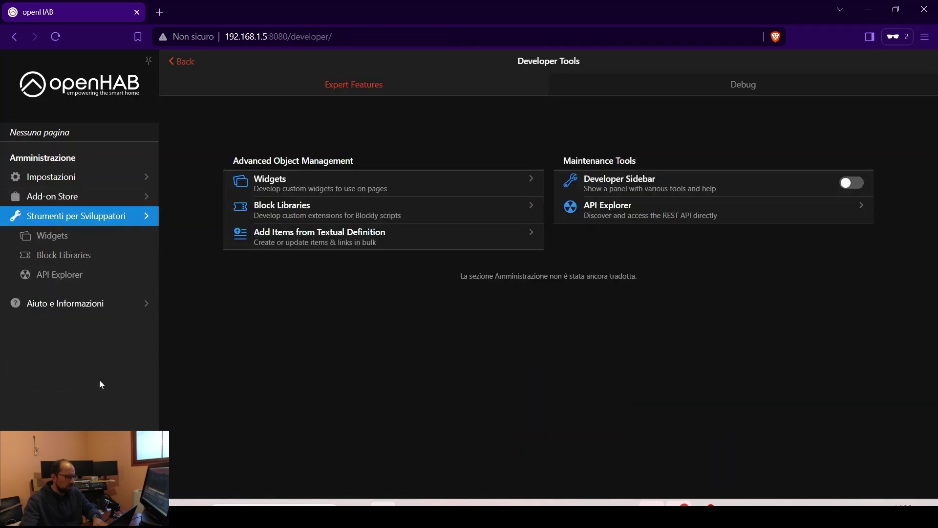
click(315, 242)
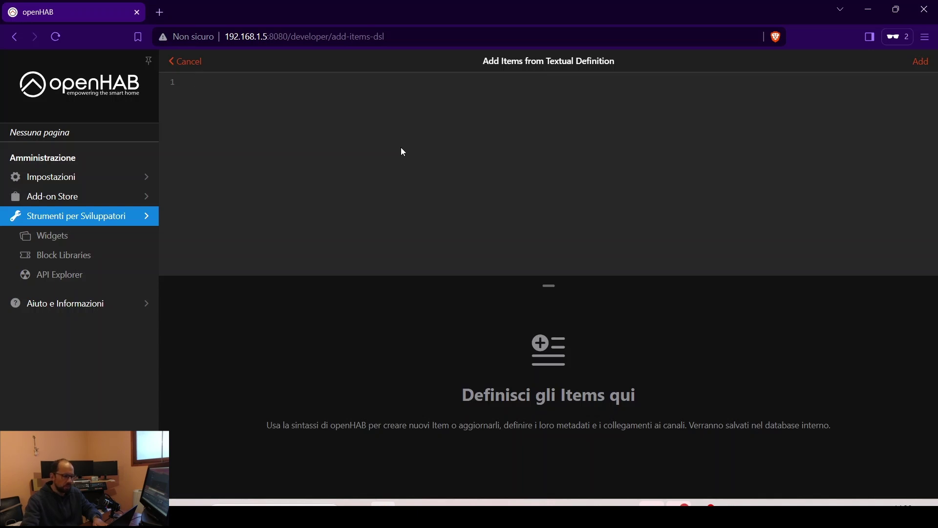
Step: Begin the first Item definition with the type Switch and the name LuceGarage
text(Switch)
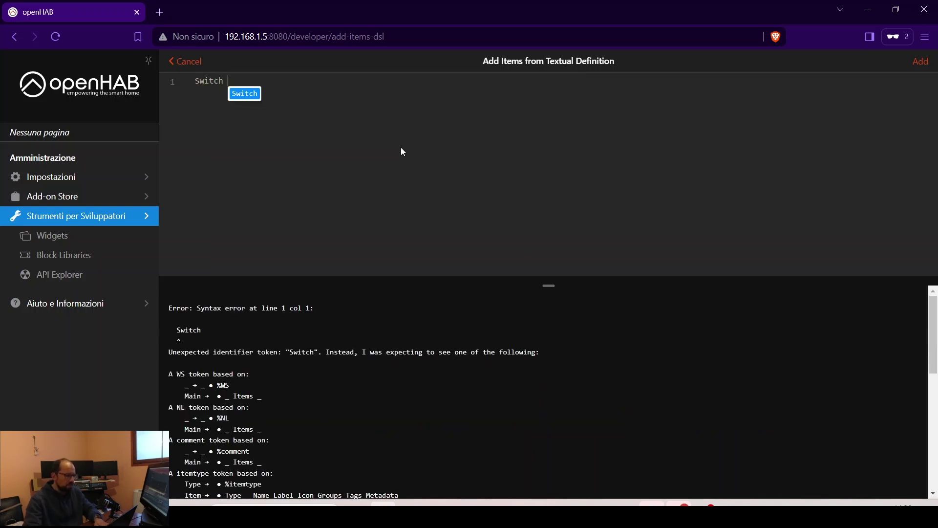
key(Return)
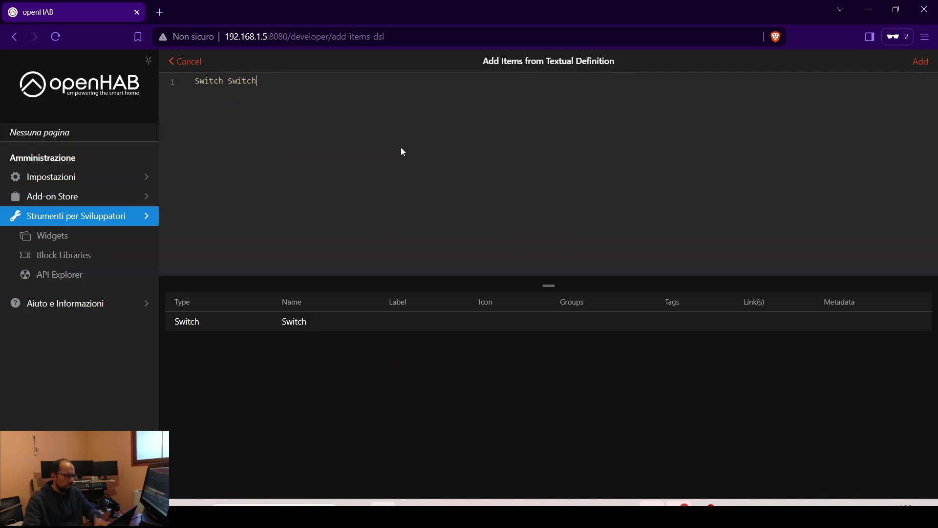
key(BackSpace)
key(BackSpace)
key(BackSpace)
key(BackSpace)
key(BackSpace)
key(BackSpace)
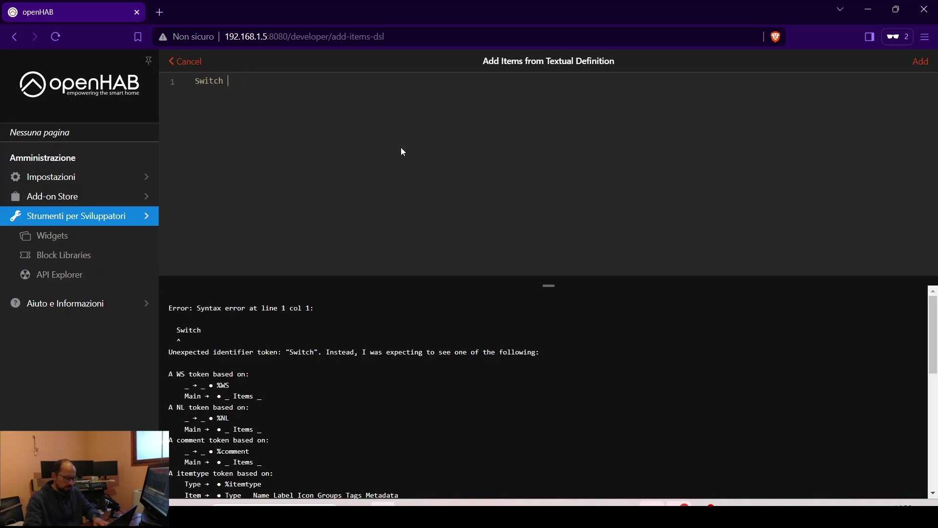
text(Luce)
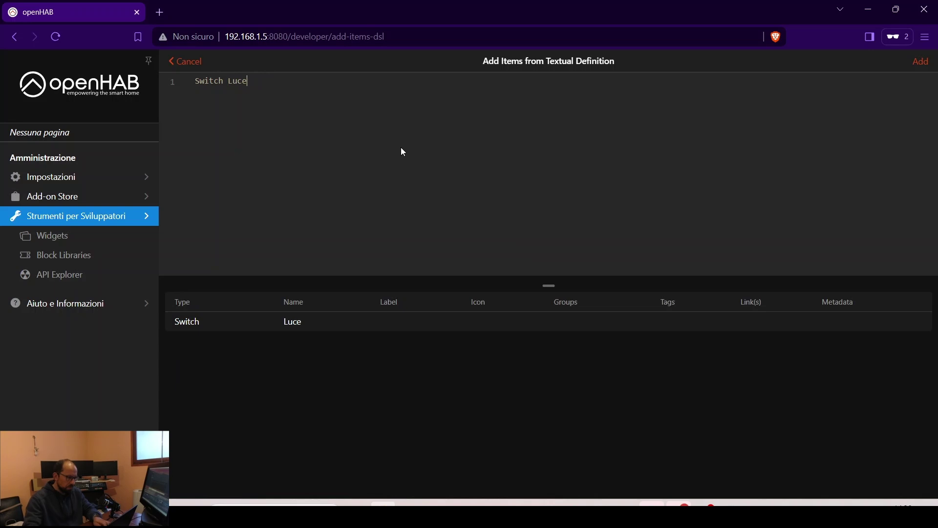
text(Garage)
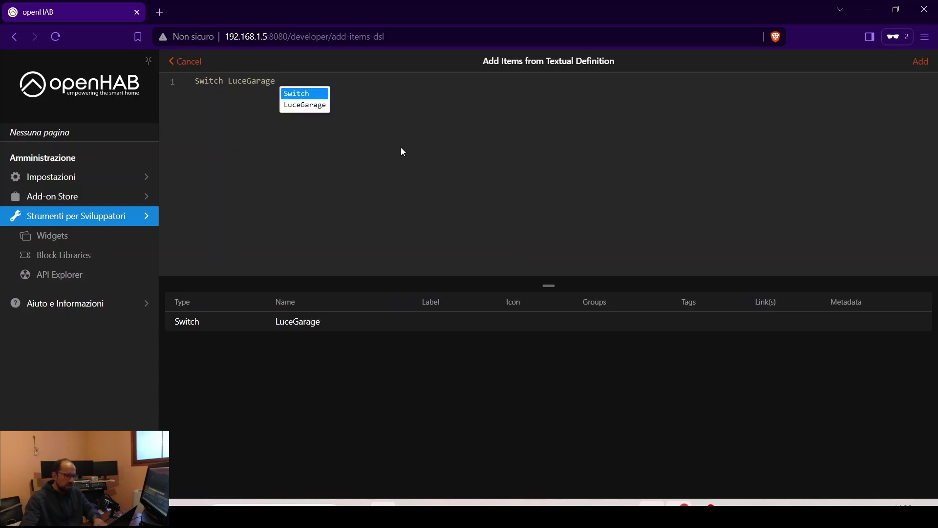
key(Escape)
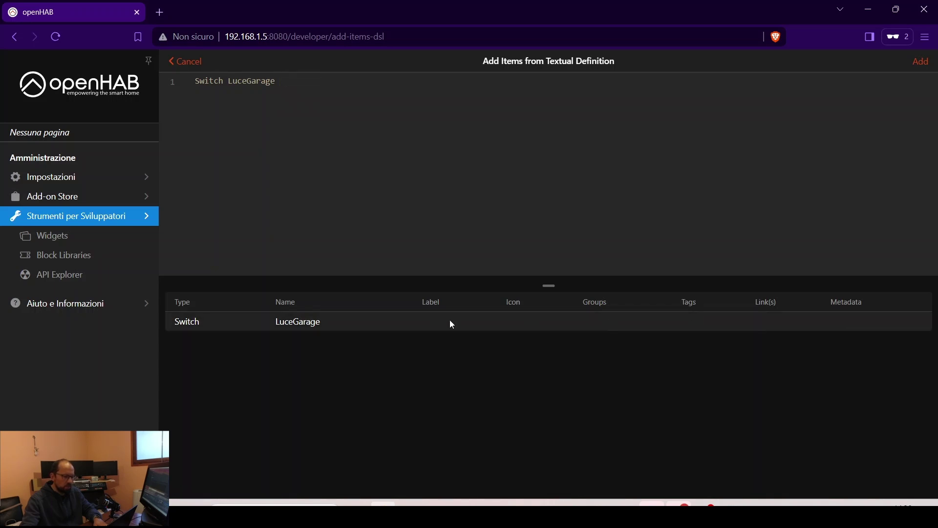
Step: Add the quoted label "Luce Garage" after the name in the LuceGarage Item definition
text(")
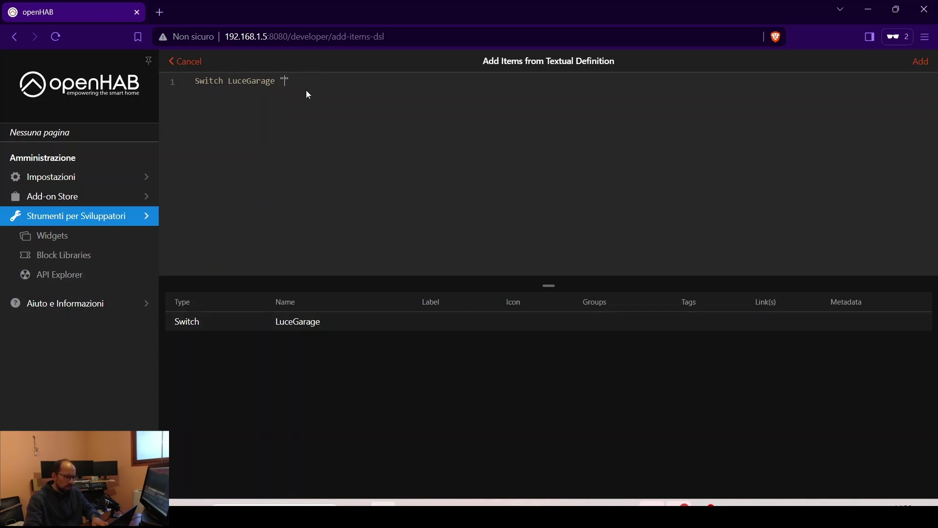
text(Luce Laga)
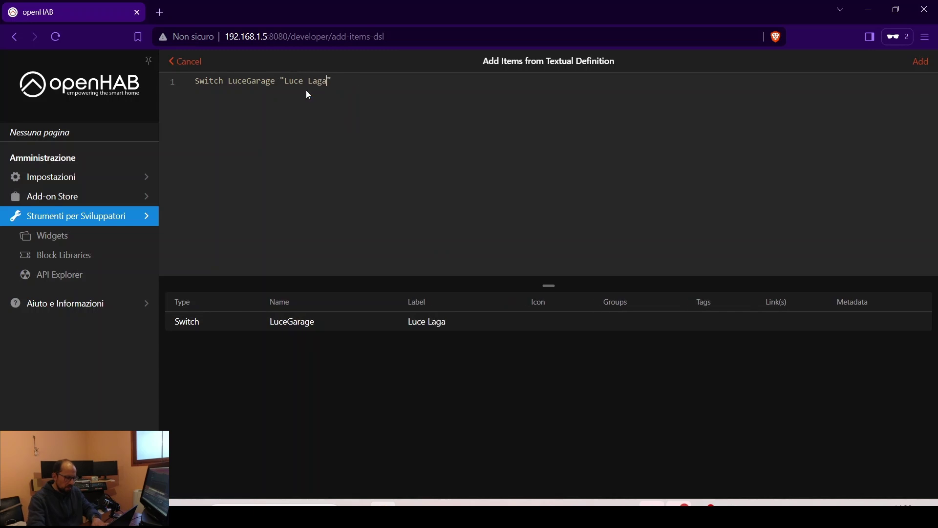
key(BackSpace)
key(BackSpace)
key(BackSpace)
text(Garage)
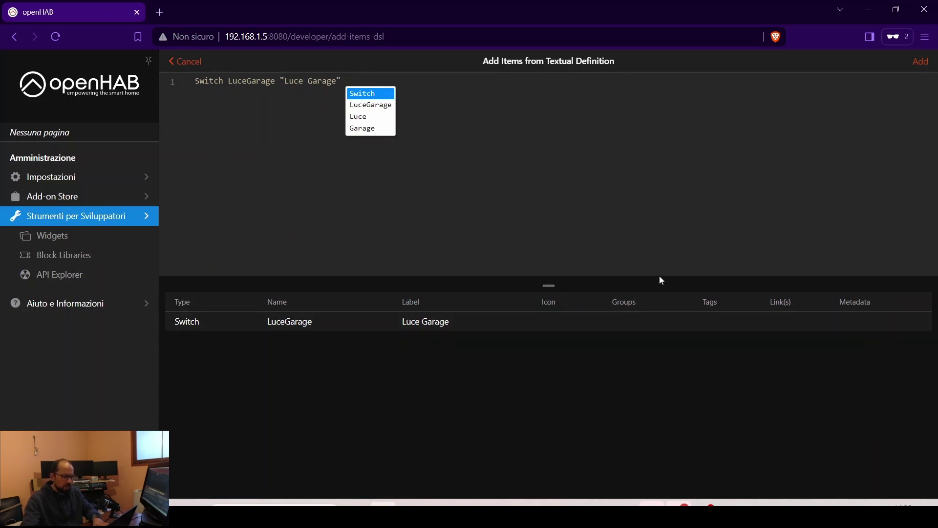
key(Escape)
key(Home)
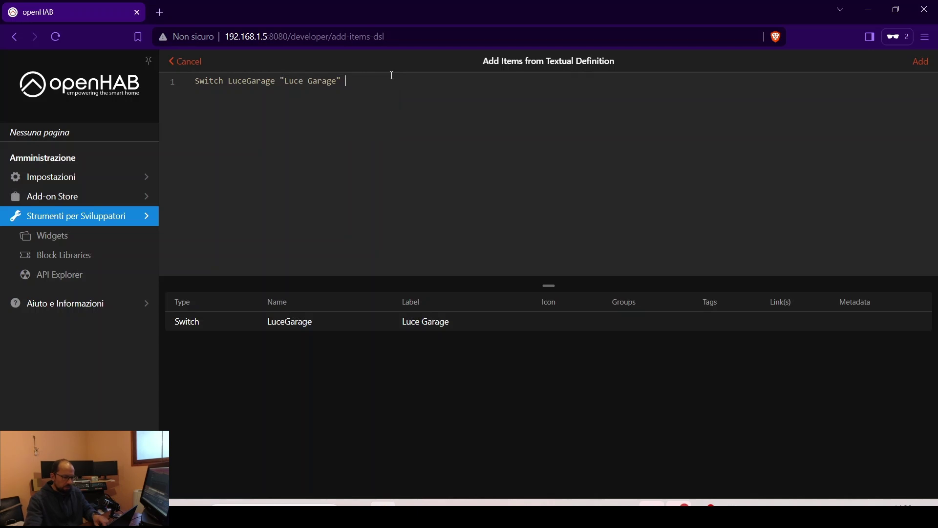
Step: Give the LuceGarage definition the icon <light> and begin its channel link in braces with channel=
text(<)
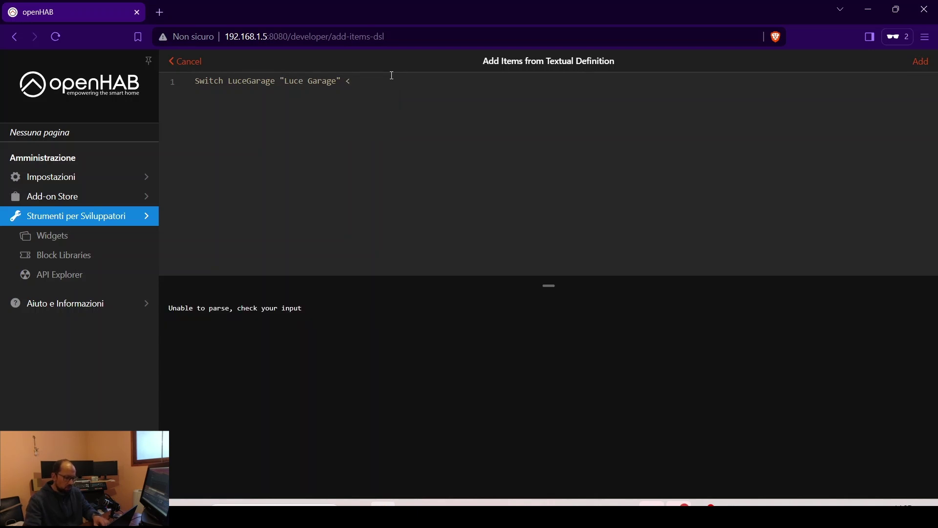
text(light>)
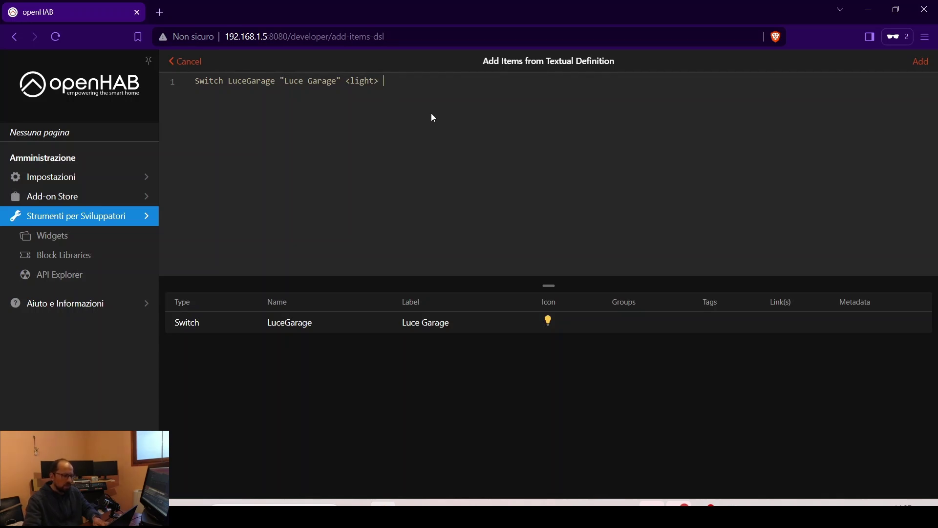
text({)
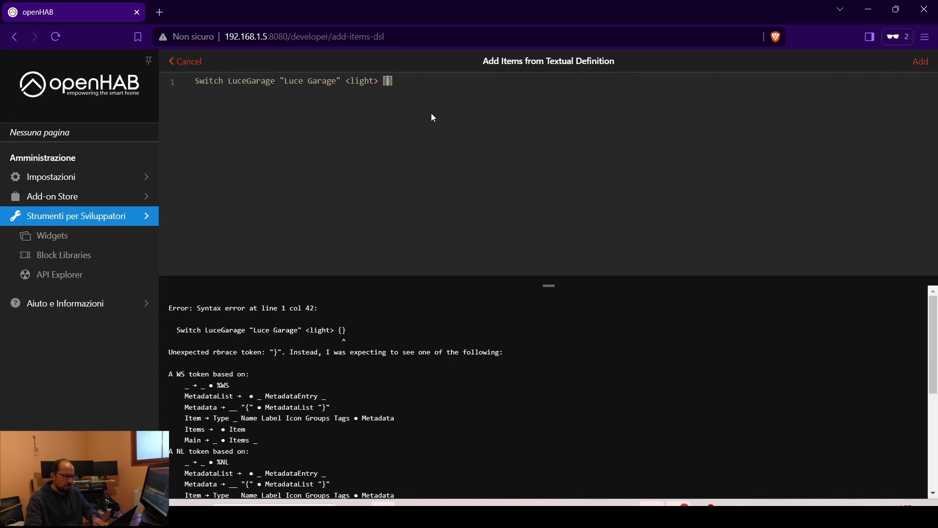
text(channel=)
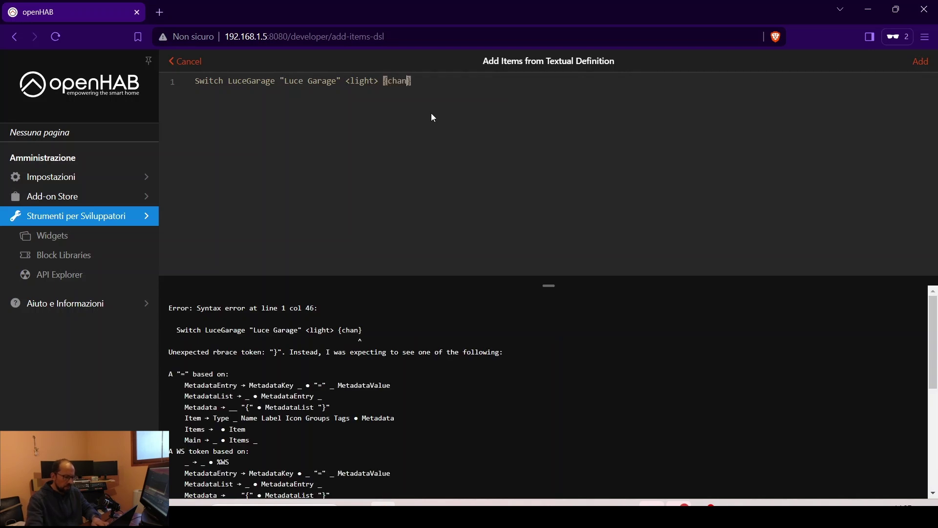
key(ctrl+space)
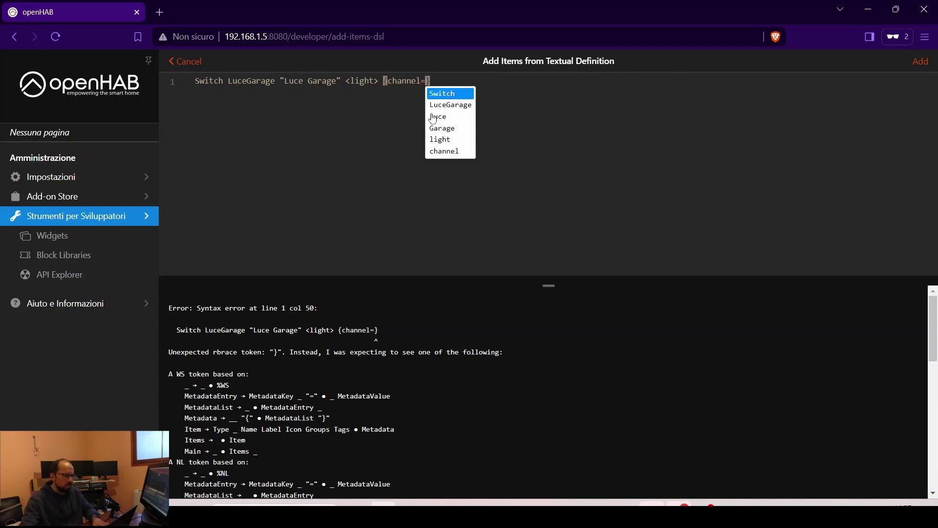
key(Escape)
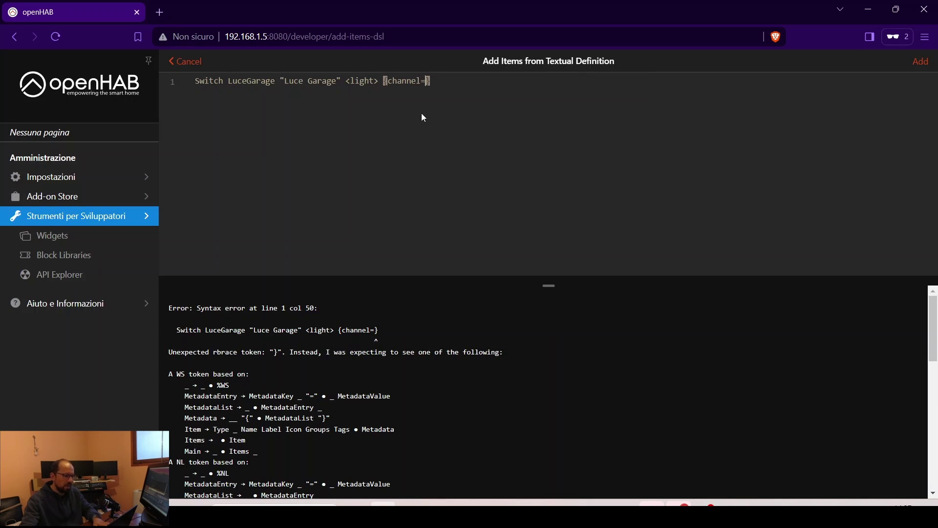
Step: Complete the LuceGarage link with the quoted channel identifier mqtt:topic:52cbcd424b:LuceGarage from the text notes
key(alt+Tab)
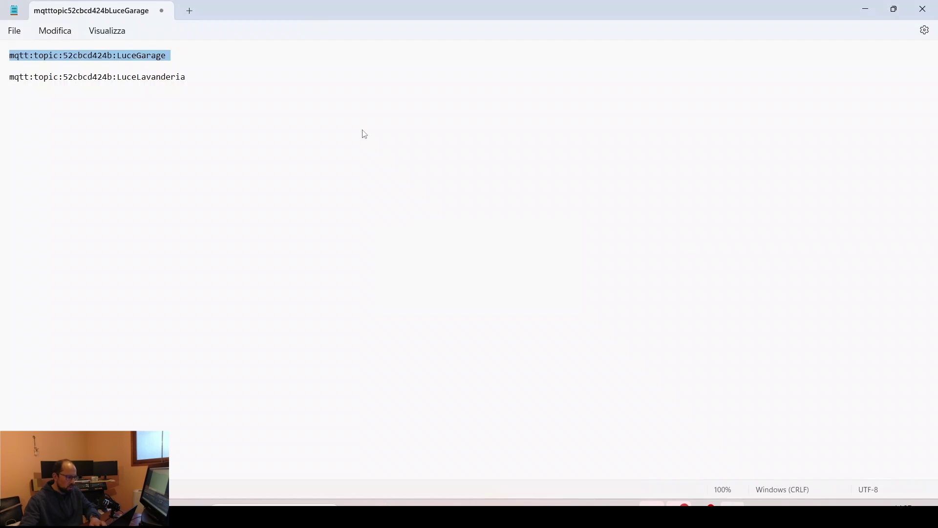
key(alt+Tab)
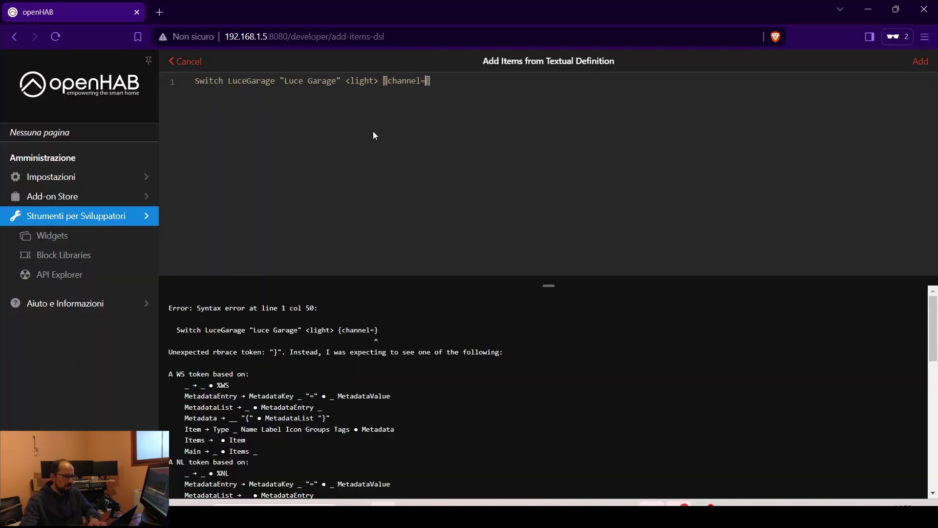
text(")
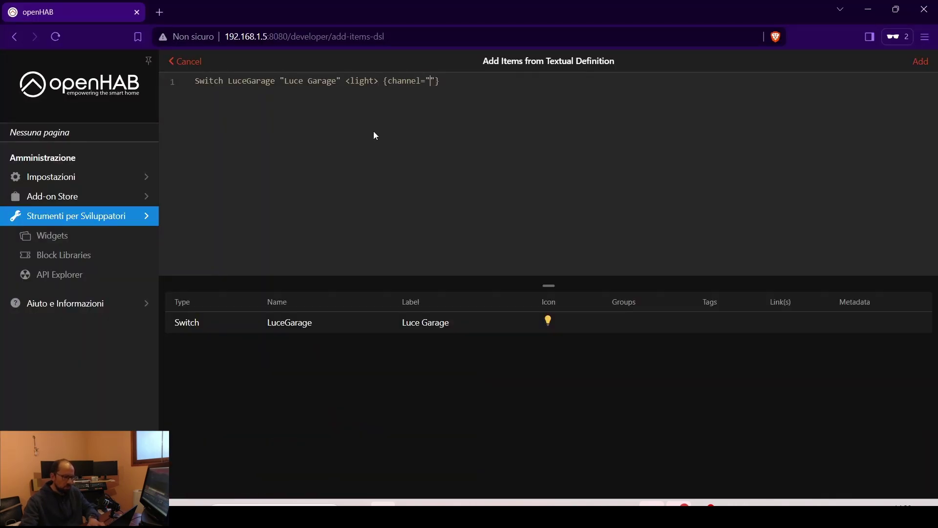
text(mqtt:topic:52cbcd424b:LuceGarage)
key(BackSpace)
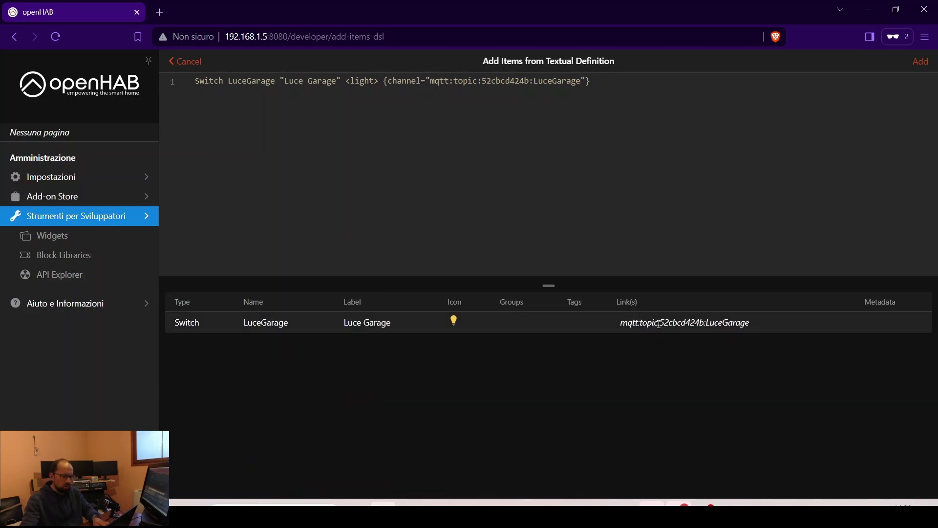
Step: Duplicate the complete LuceGarage Item definition onto a second line
click(608, 82)
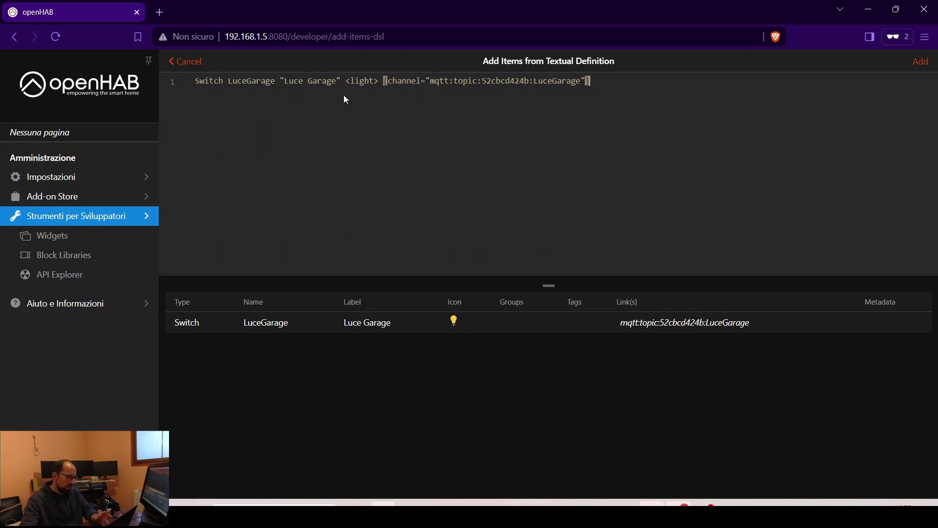
key(ctrl+a)
key(ctrl+c)
click(610, 82)
key(Return)
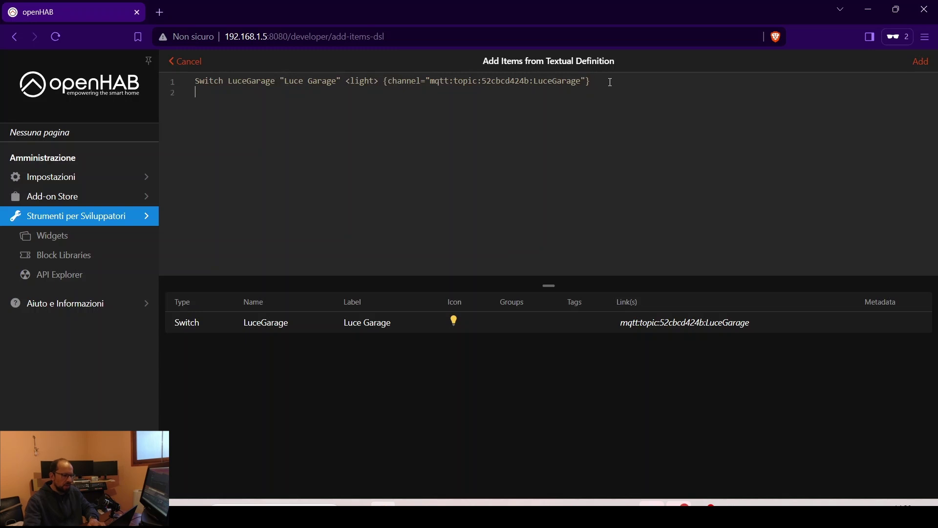
key(ctrl+v)
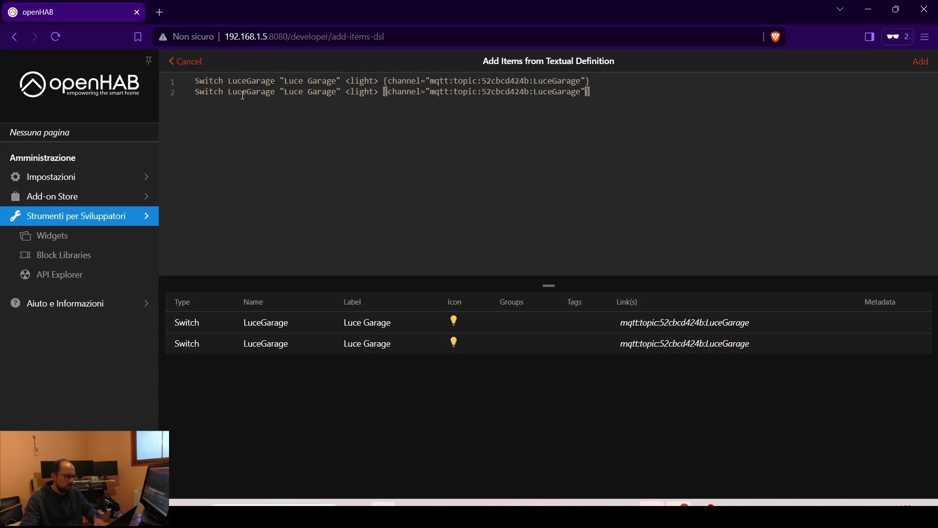
Step: On the second line, change the Item name to LuceLavanderia and its label to "Luce Lavanderia"
click(247, 91)
key(ctrl+shift+Right)
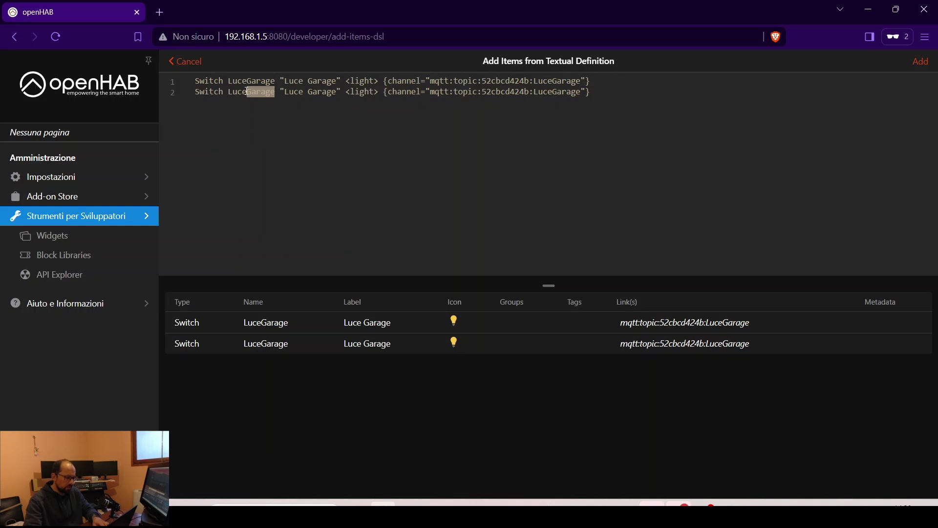
text(Lavanderia)
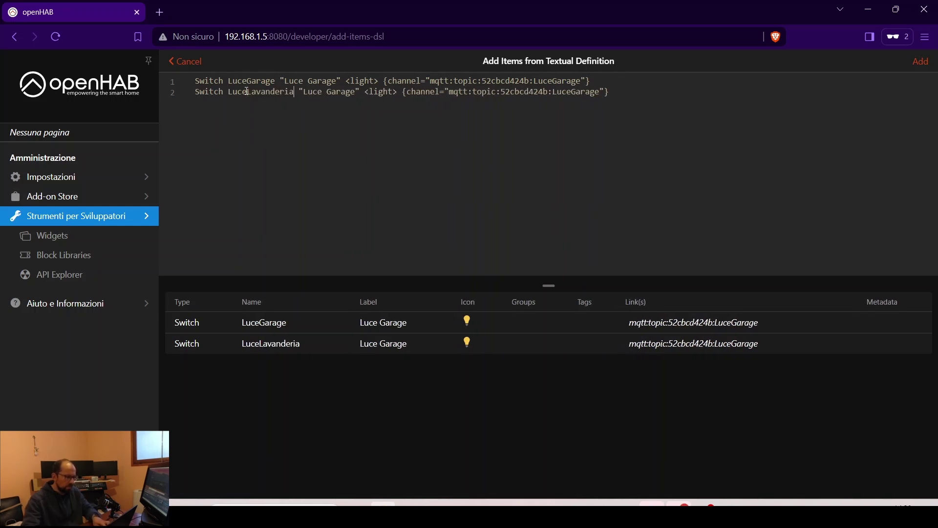
key(ctrl+Right)
key(ctrl+Right)
key(Right)
key(ctrl+shift+Right)
text(Lavanderia)
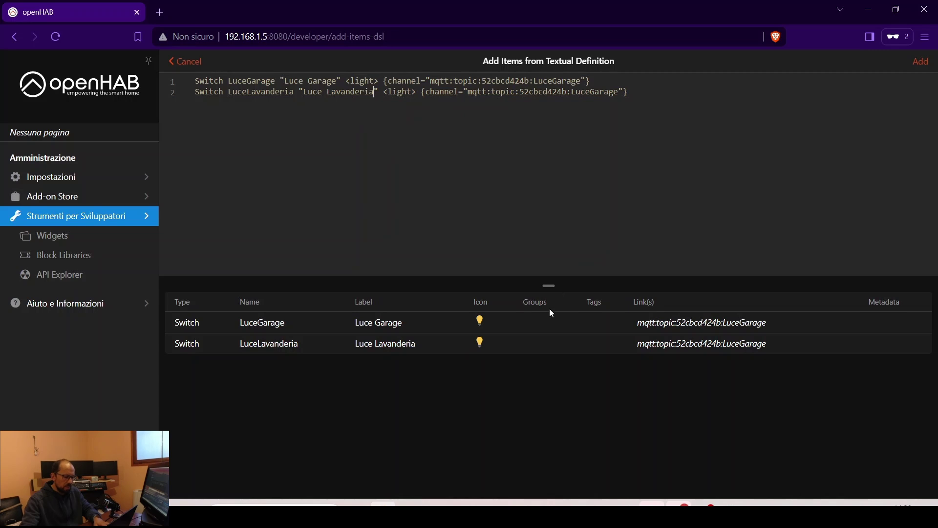
Step: Replace the second definition's channel with mqtt:topic:52cbcd424b:LuceLavanderia, copied from the text notes
click(732, 513)
triple_click(184, 77)
key(ctrl+c)
key(alt+Tab)
drag(468, 92, 618, 92)
key(ctrl+v)
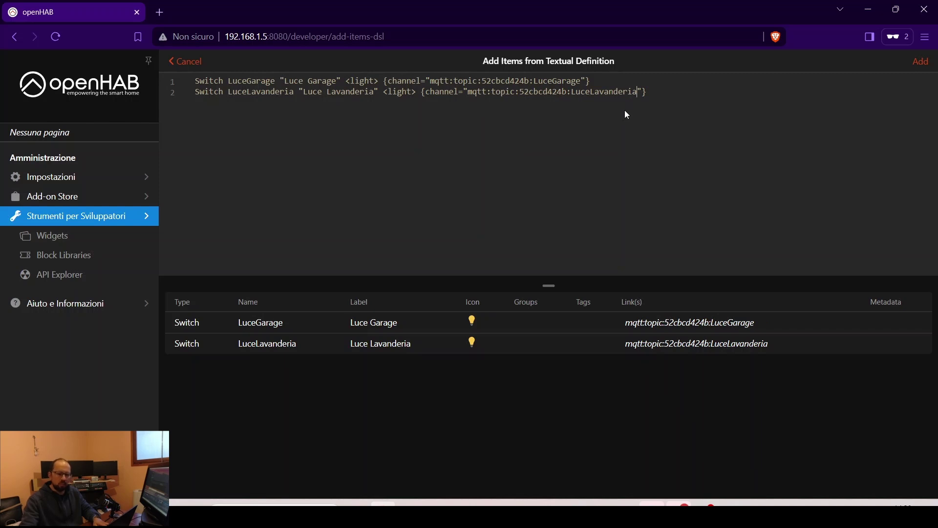
Step: Duplicate the LuceLavanderia definition onto eight additional lines, filling the editor through line 10
triple_click(625, 111)
key(ctrl+c)
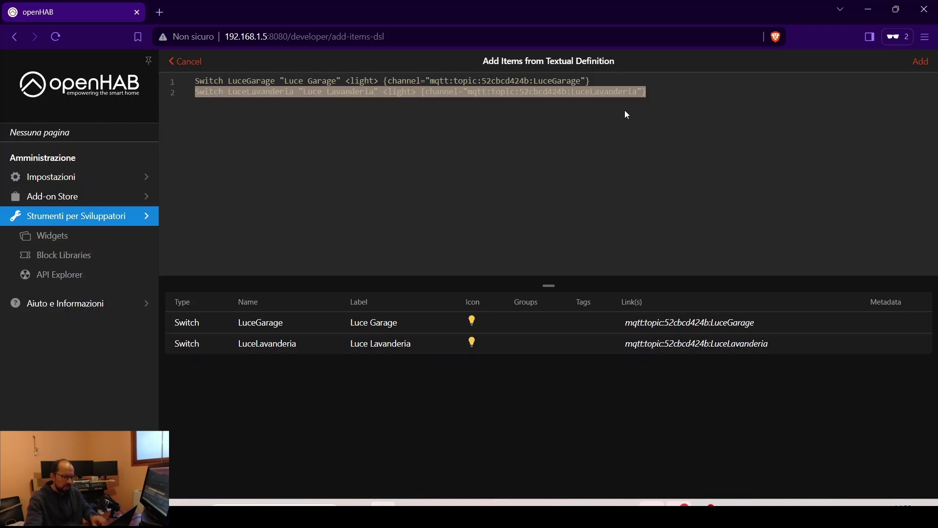
click(627, 114)
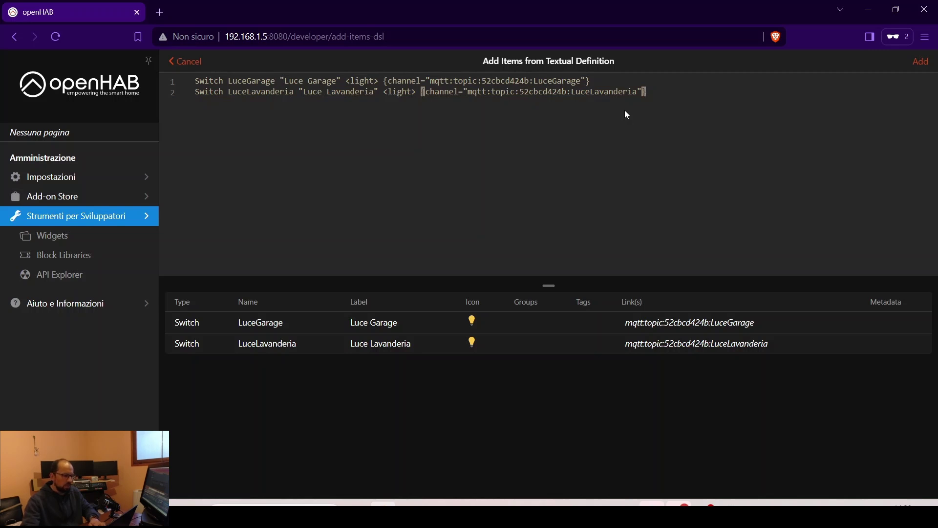
key(Return)
key(ctrl+v)
key(Return)
key(ctrl+v)
key(Return)
key(ctrl+v)
key(Return)
key(ctrl+v)
key(Return)
key(ctrl+v)
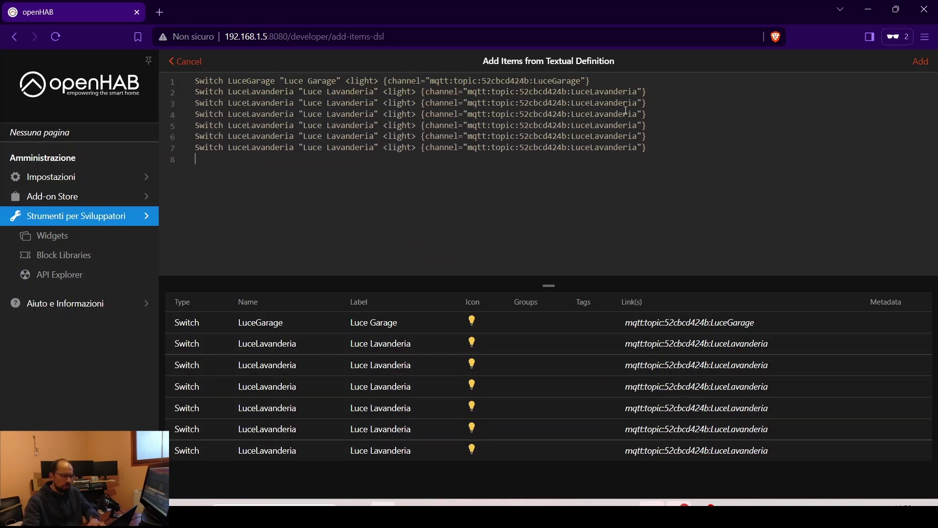
key(Return)
key(ctrl+v)
key(Return)
key(ctrl+v)
key(Return)
key(ctrl+v)
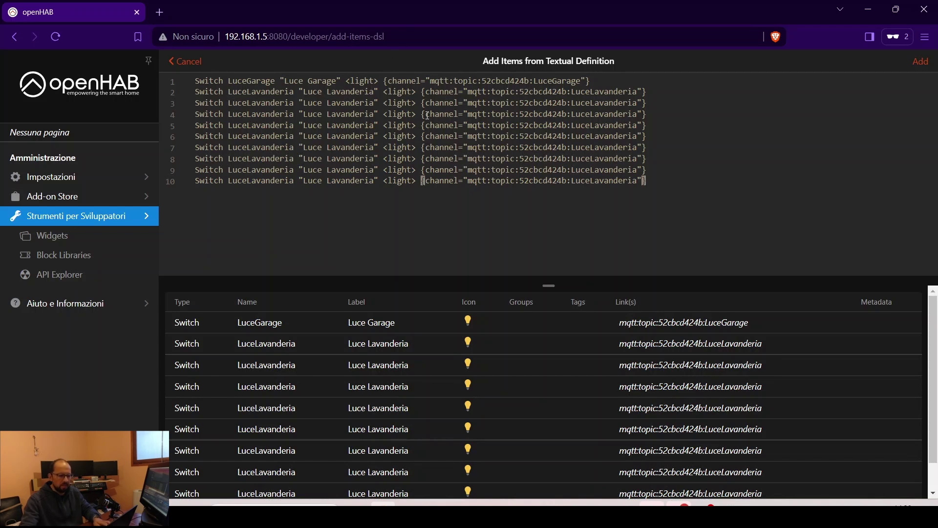
Step: Delete all the extra LuceLavanderia copies from line 3 onward, keeping only the first two definitions
shift+click(661, 105)
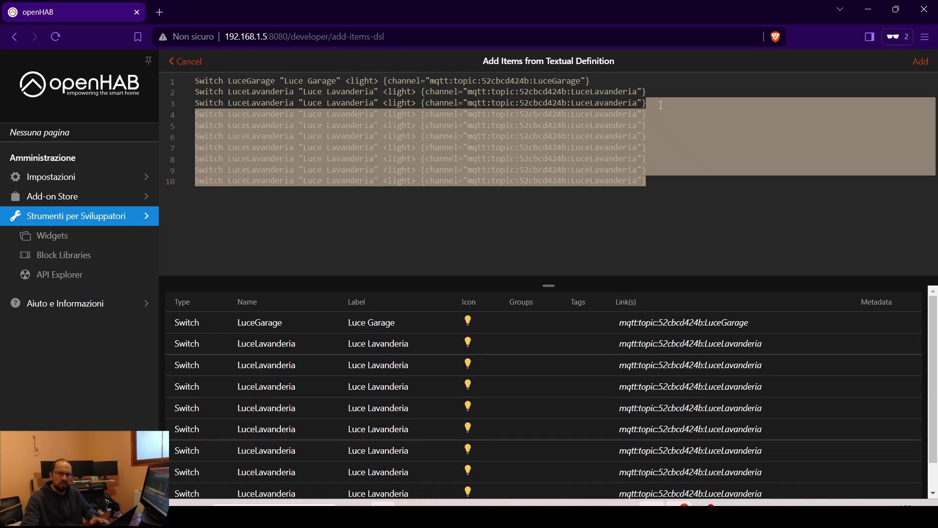
key(BackSpace)
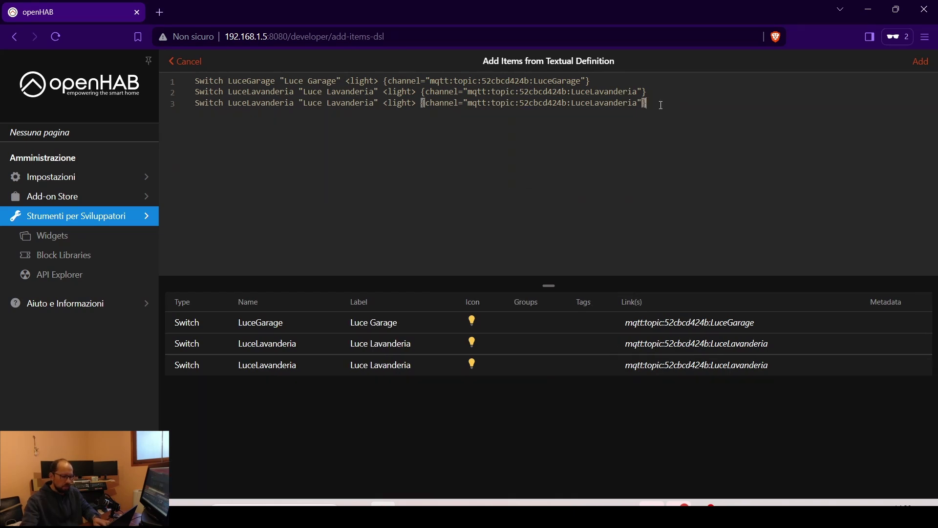
key(shift+Home)
key(BackSpace)
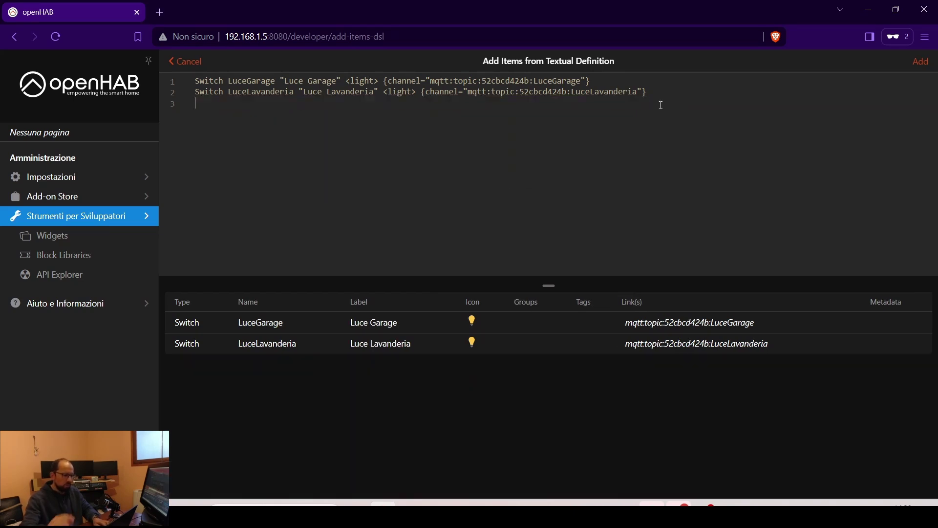
Step: Add the two defined Items to openHAB, and open the MQTT Thing labelled Luce Garage in the settings
click(921, 63)
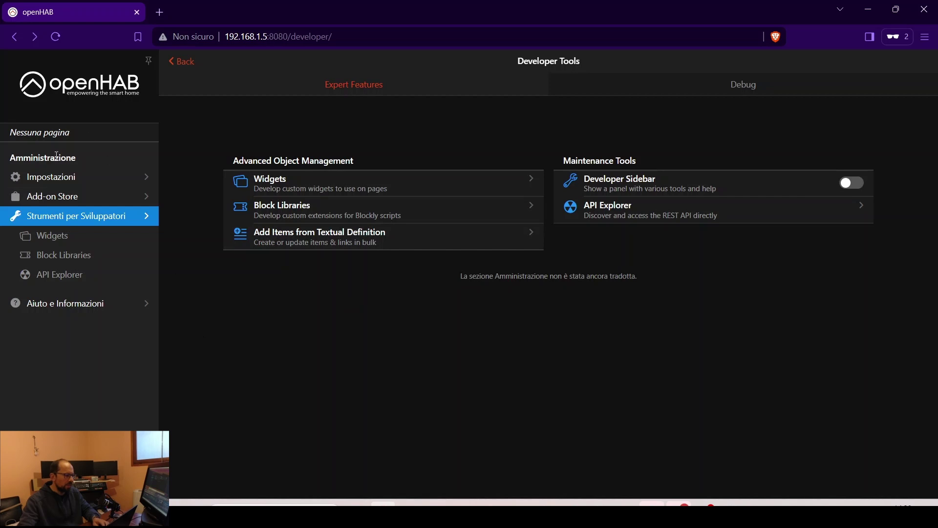
click(59, 178)
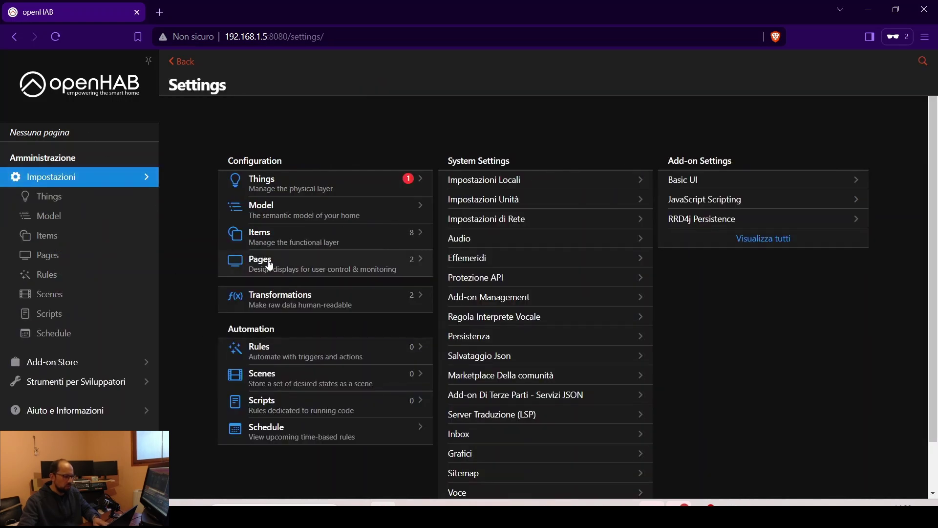
click(293, 182)
click(357, 275)
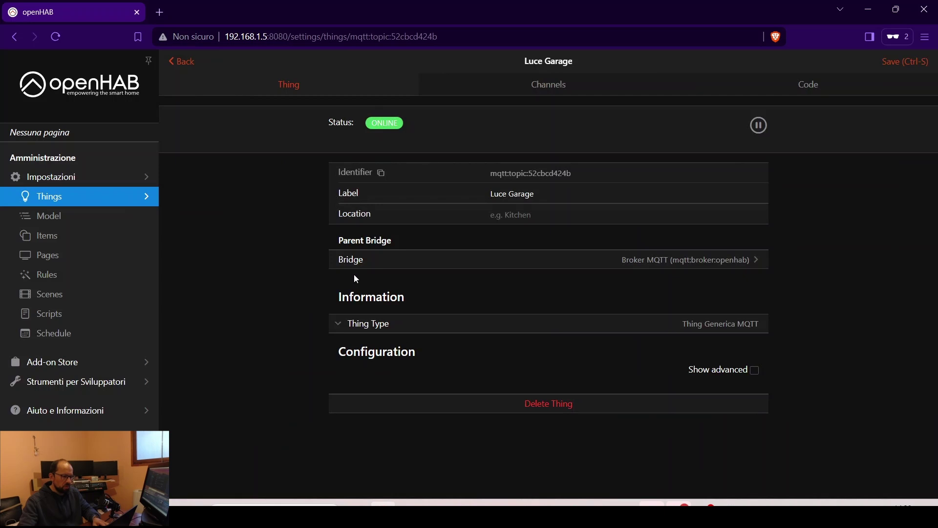
Step: Change the Thing's label to Luci Seminterrato
double_click(516, 194)
key(BackSpace)
key(BackSpace)
key(BackSpace)
text(i S)
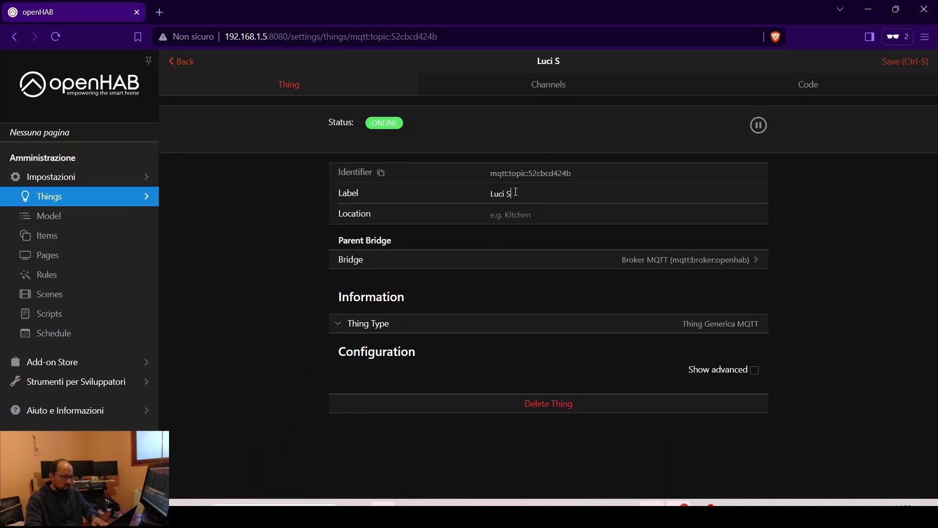
text(eminterrato)
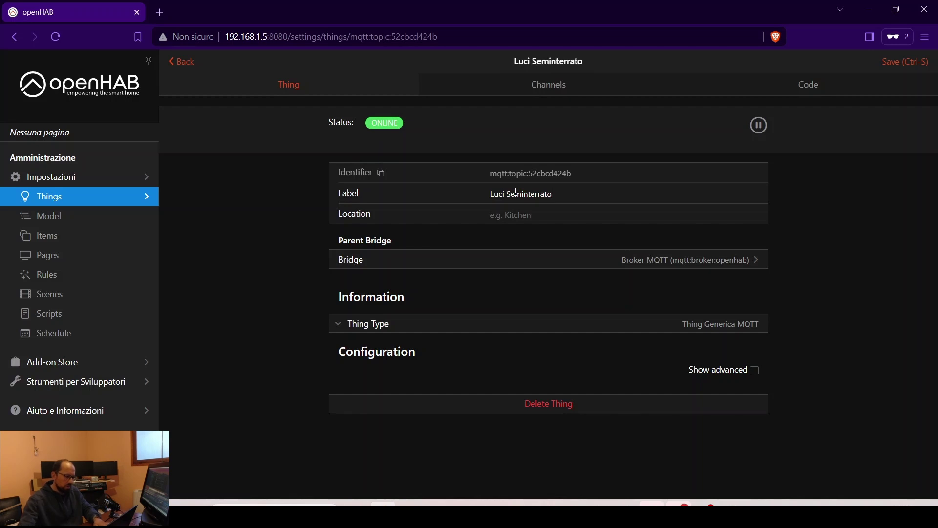
Step: Examine the Items linked to the Luce Garage and Luce Lavanderia channels of the Thing
click(554, 89)
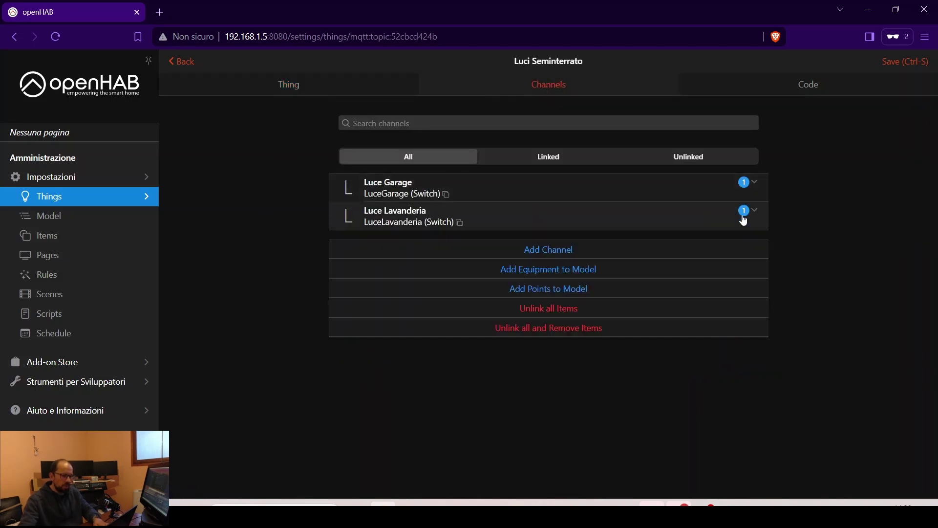
click(467, 188)
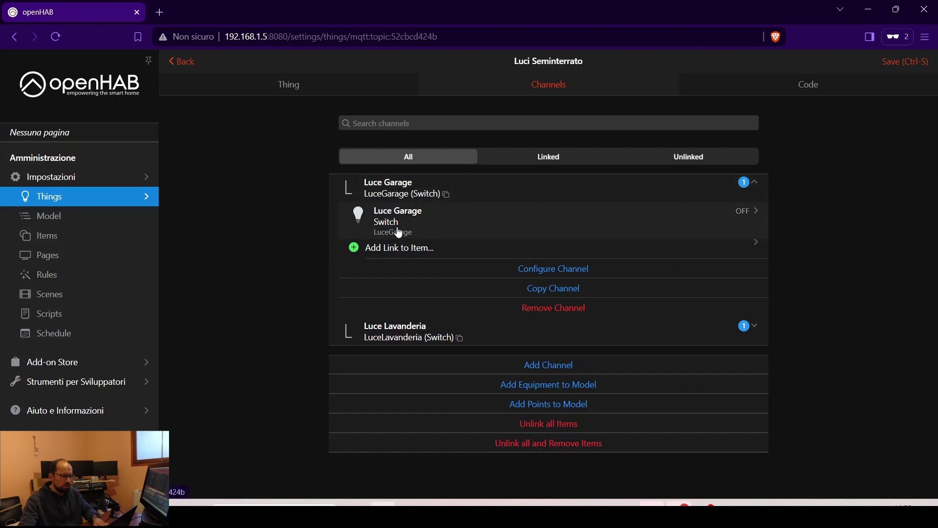
click(409, 324)
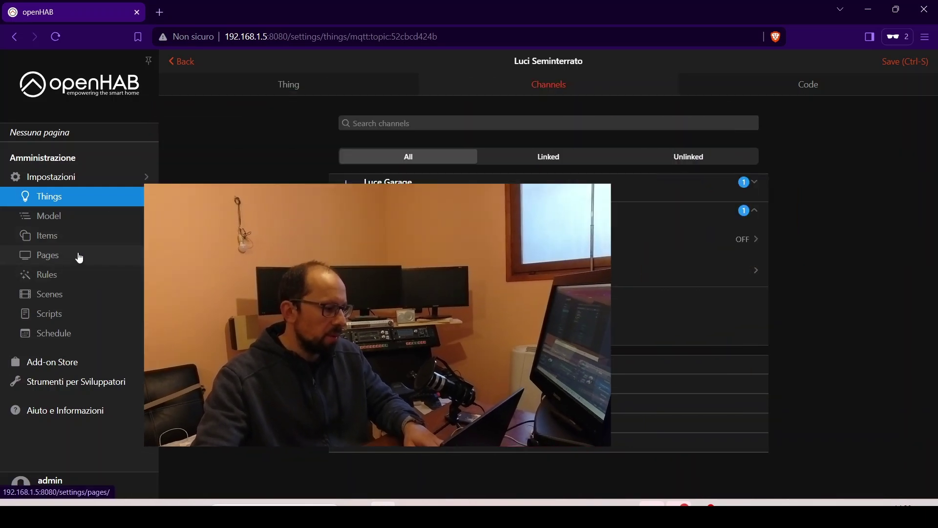
Step: Leave the Thing without saving its changes, and open the TEST UI sitemap among the pages
click(59, 256)
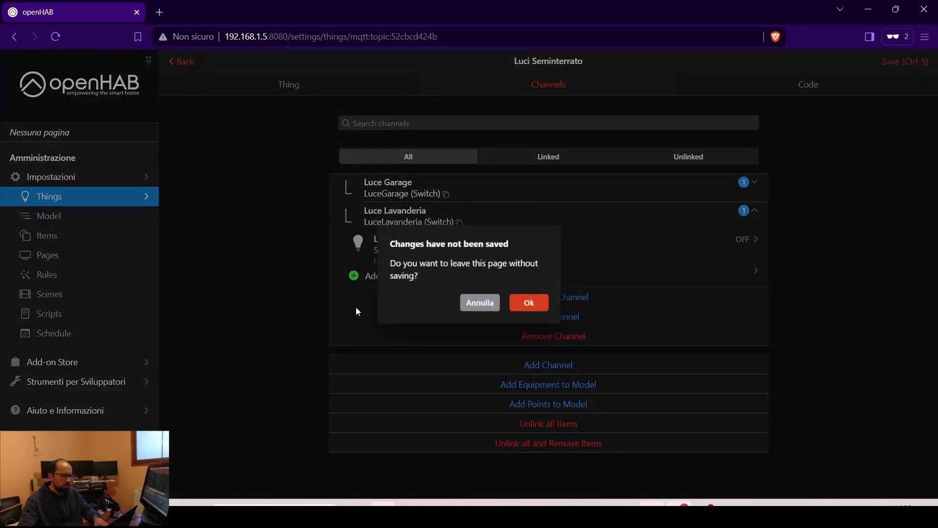
click(525, 303)
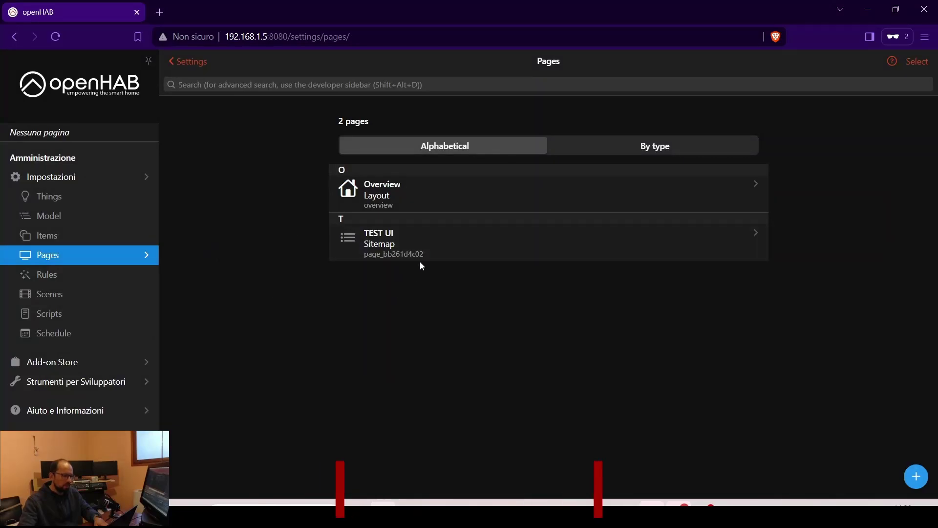
click(391, 257)
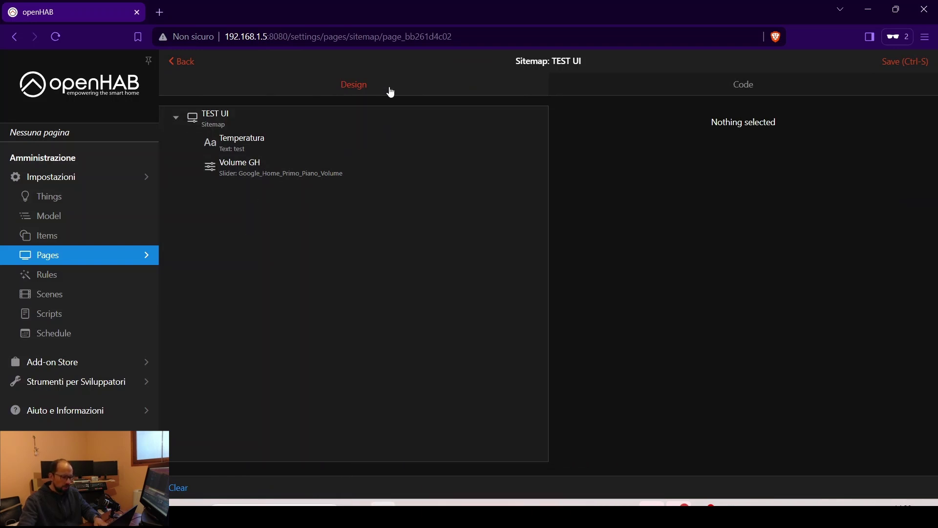
Step: Copy the complete code definition of the TEST UI sitemap
click(760, 92)
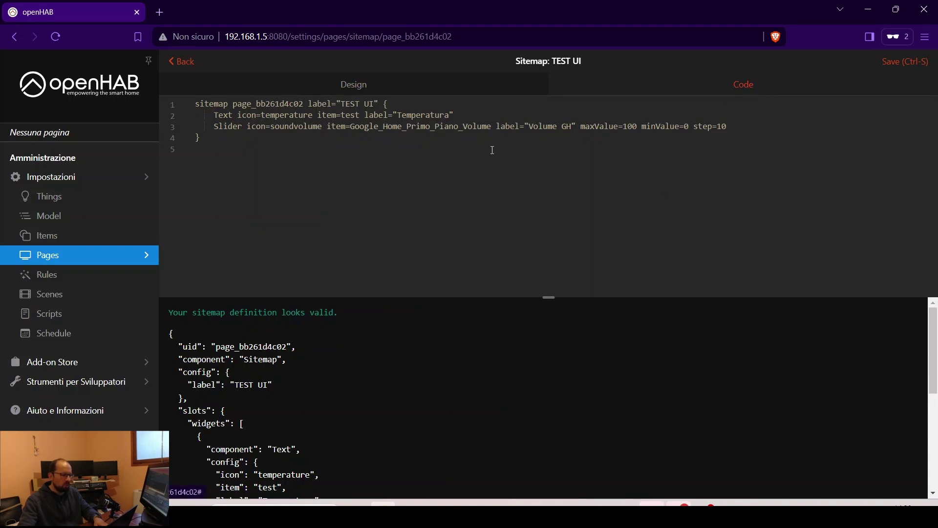
drag(232, 148, 172, 100)
key(ctrl+c)
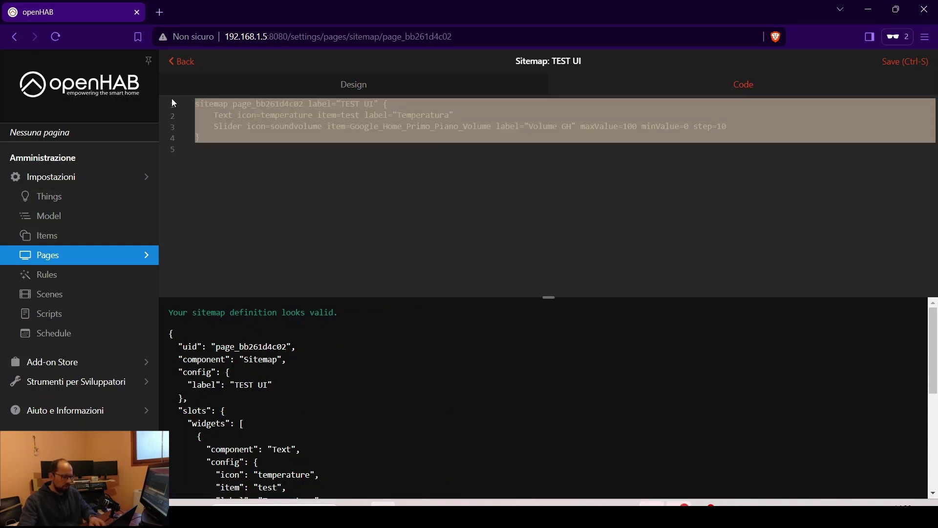
Step: Create a new sitemap page and paste the copied TEST UI definition into its code
click(179, 62)
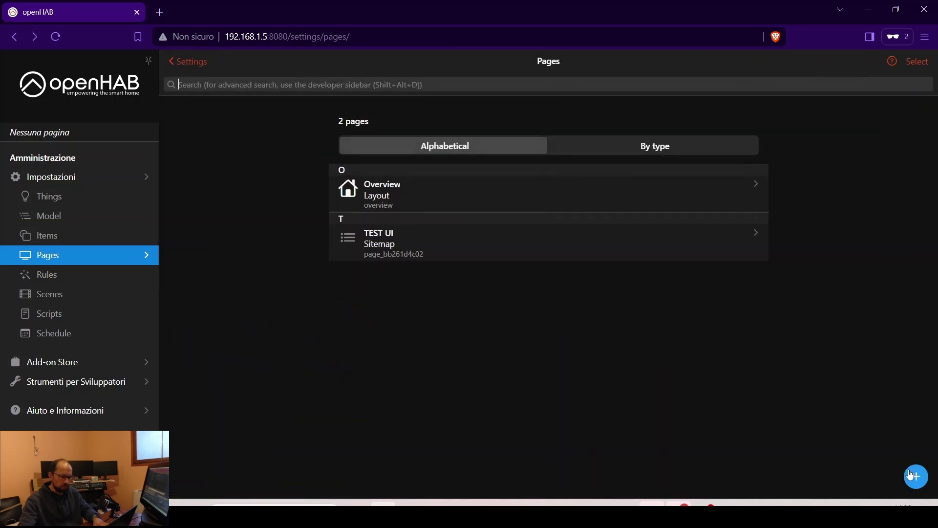
click(916, 476)
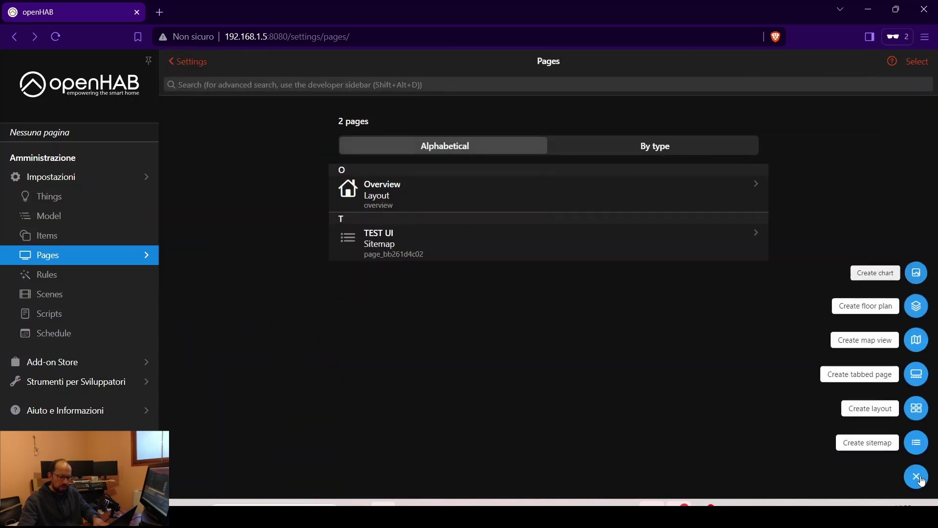
click(920, 444)
click(743, 89)
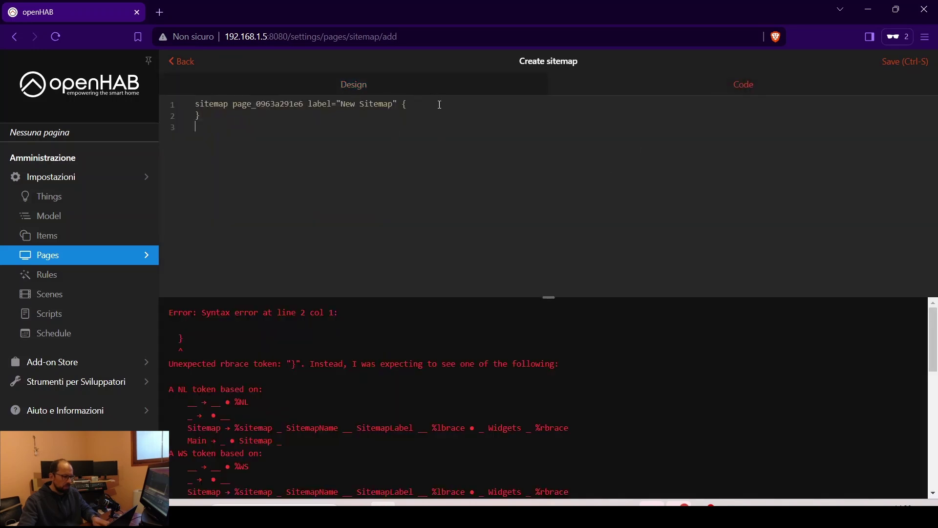
key(Up)
key(ctrl+v)
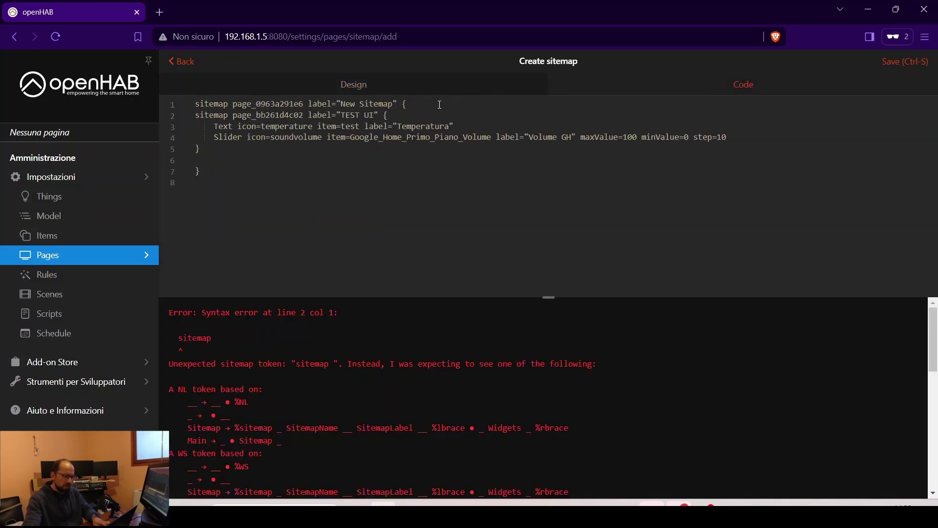
Step: Delete the default New Sitemap header line and the surplus blank line and closing brace from the pasted code
triple_click(440, 105)
key(BackSpace)
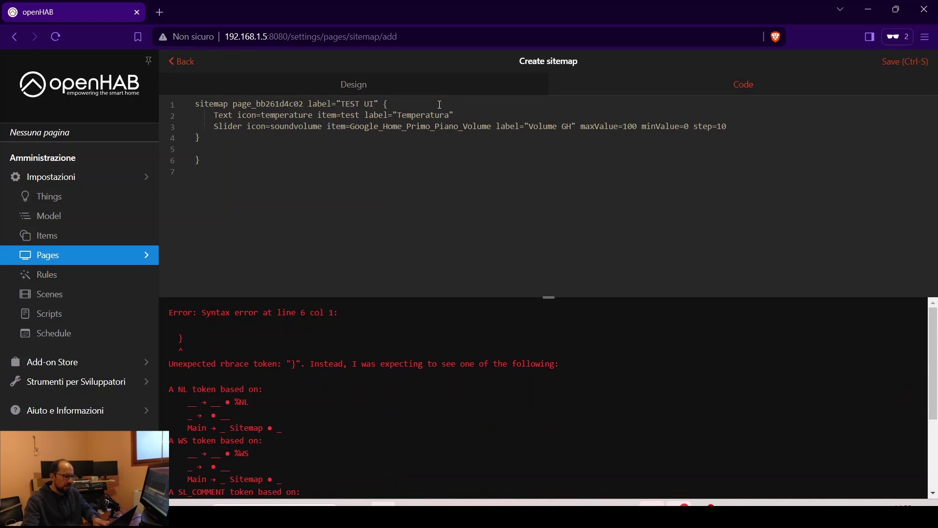
key(Down)
key(Down)
key(Down)
key(Down)
key(shift+Down)
key(shift+Down)
key(BackSpace)
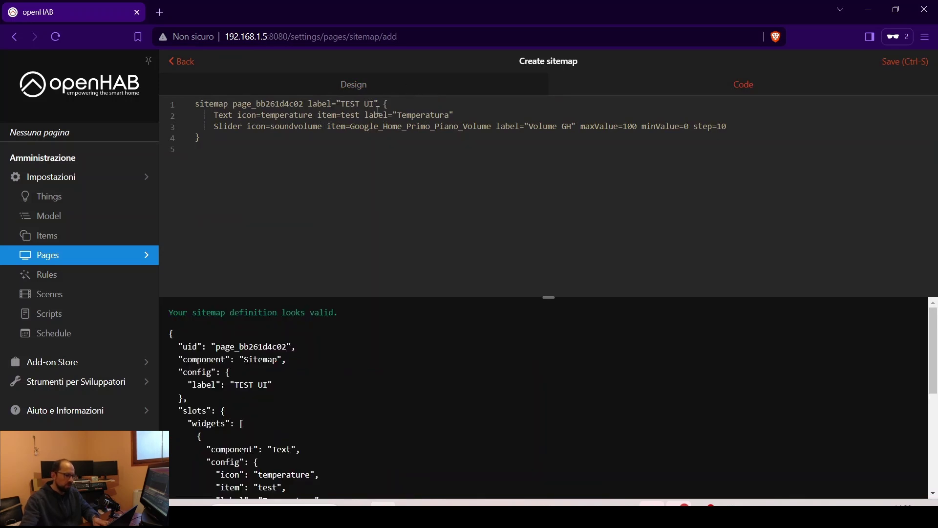
Step: Change the sitemap's label in the code to COPIA TEST UI and show its widgets in the design view
click(340, 104)
text(COPIA)
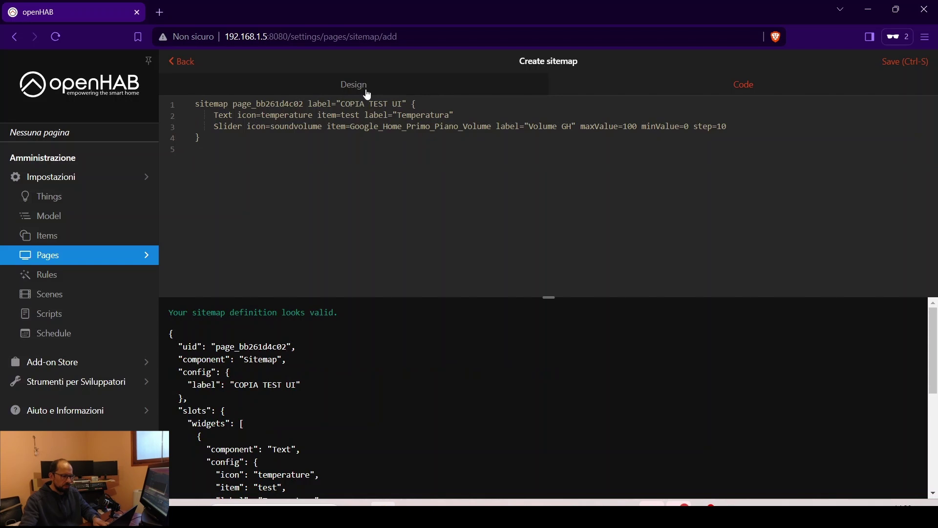
click(367, 92)
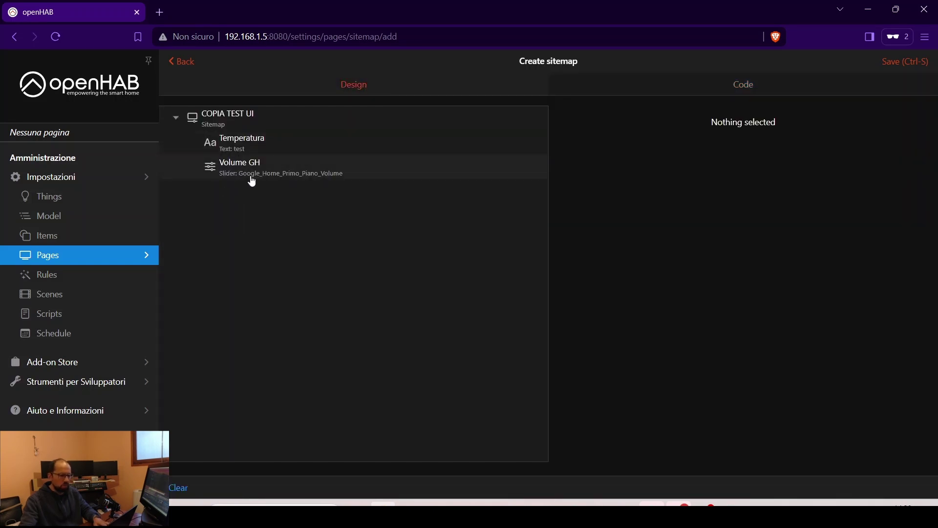
Step: Add a Switch with icon=light and item=LuceGarage in code below the Temperatura text widget, and view its settings in the design view
click(744, 90)
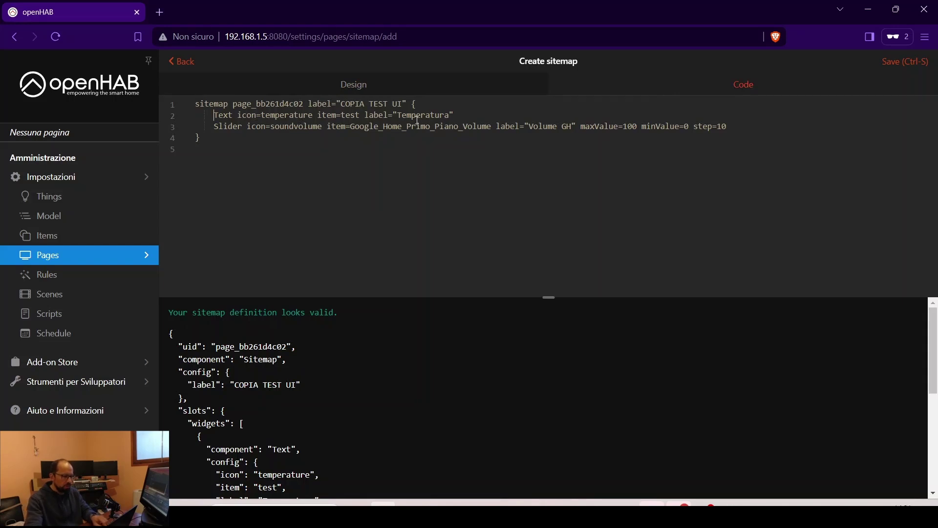
key(End)
key(Return)
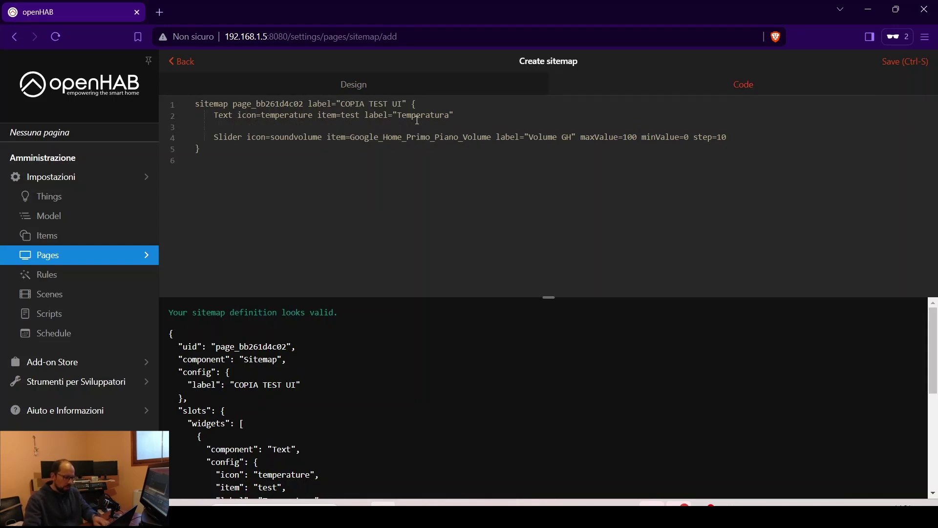
text(Switch )
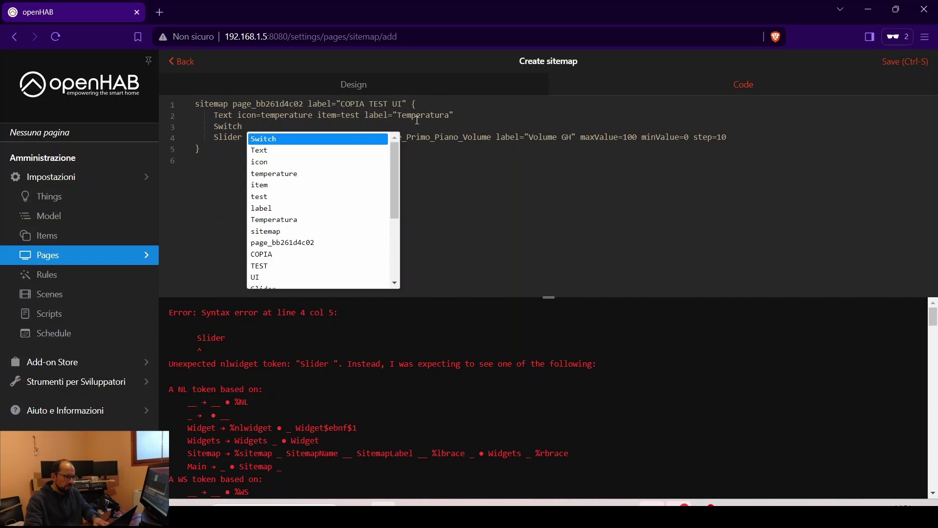
text(ic)
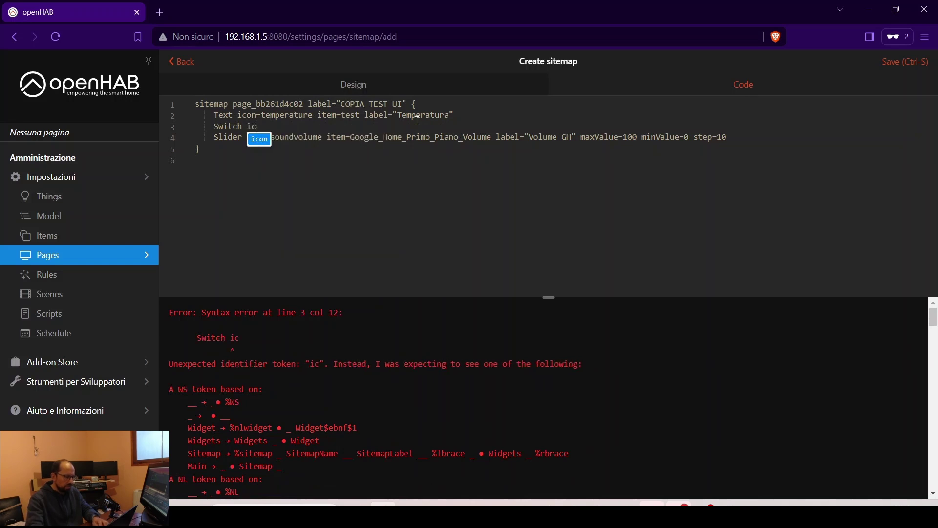
text(on=light item=)
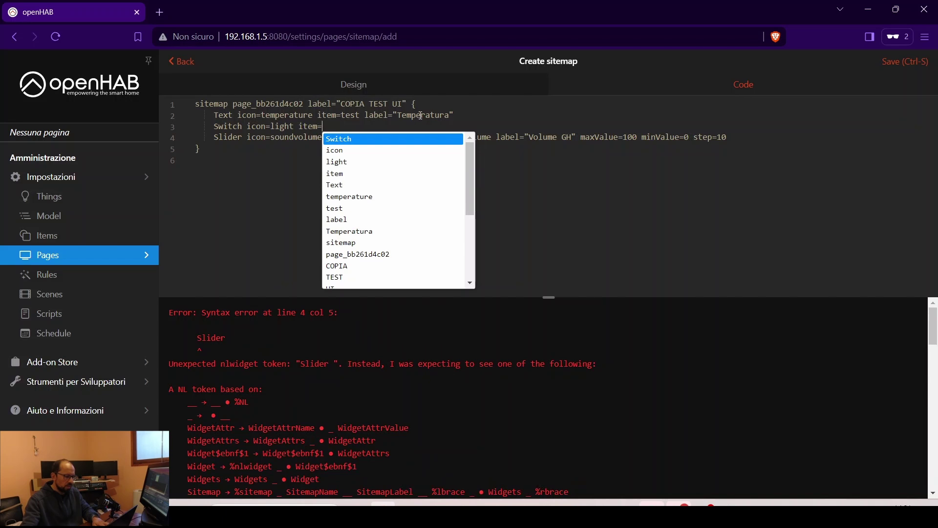
text(Luce)
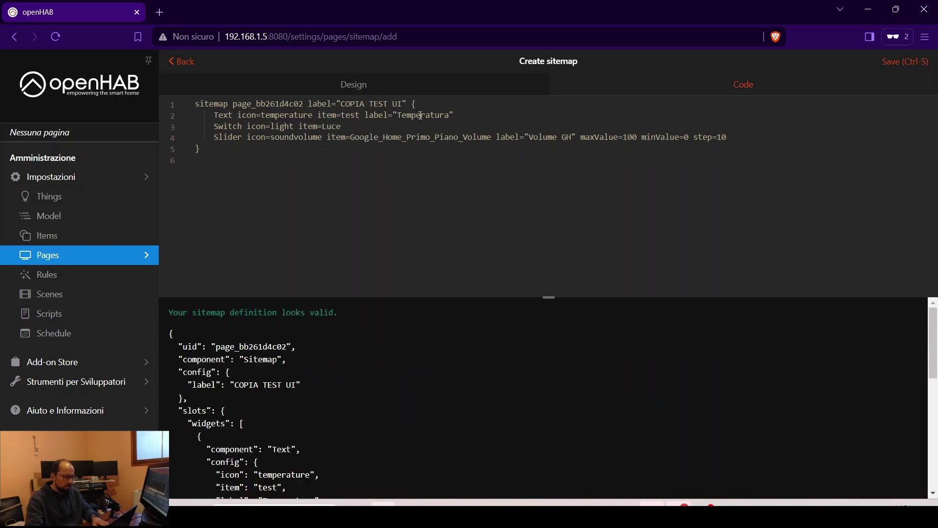
text(Garage)
click(370, 90)
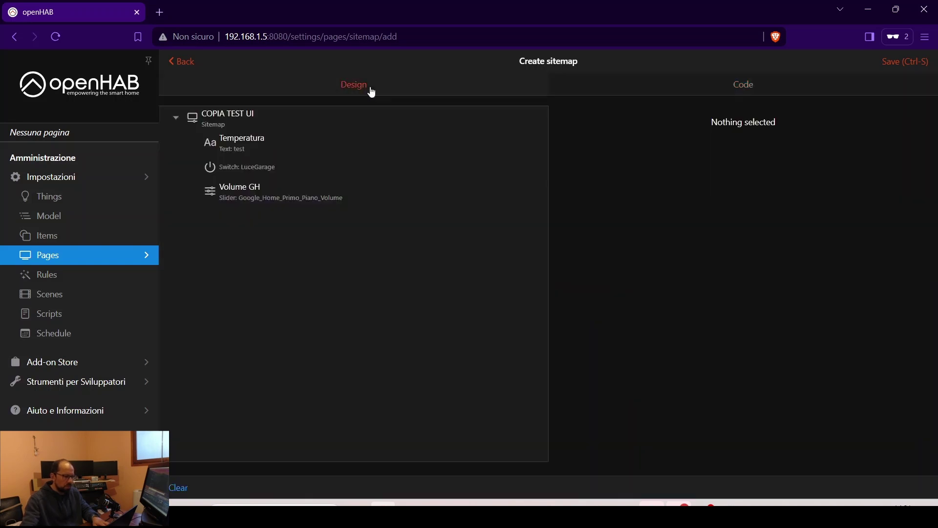
click(234, 172)
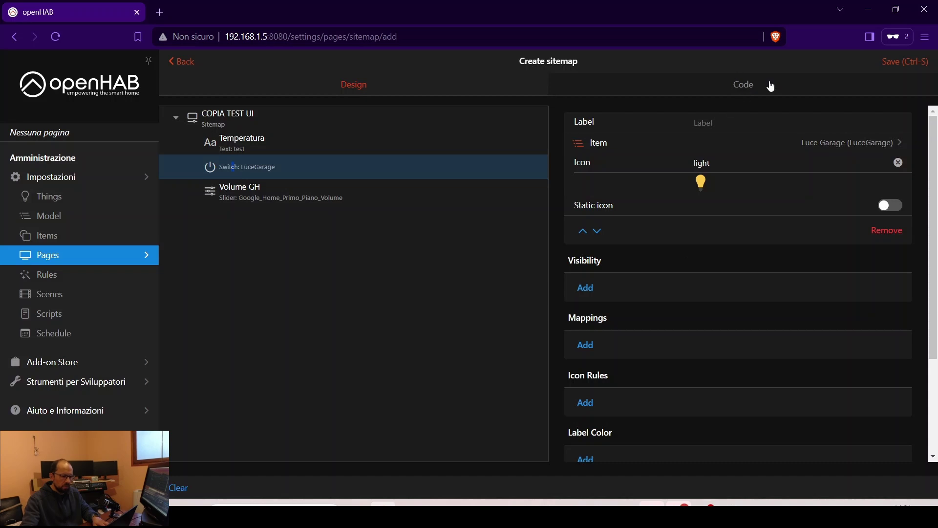